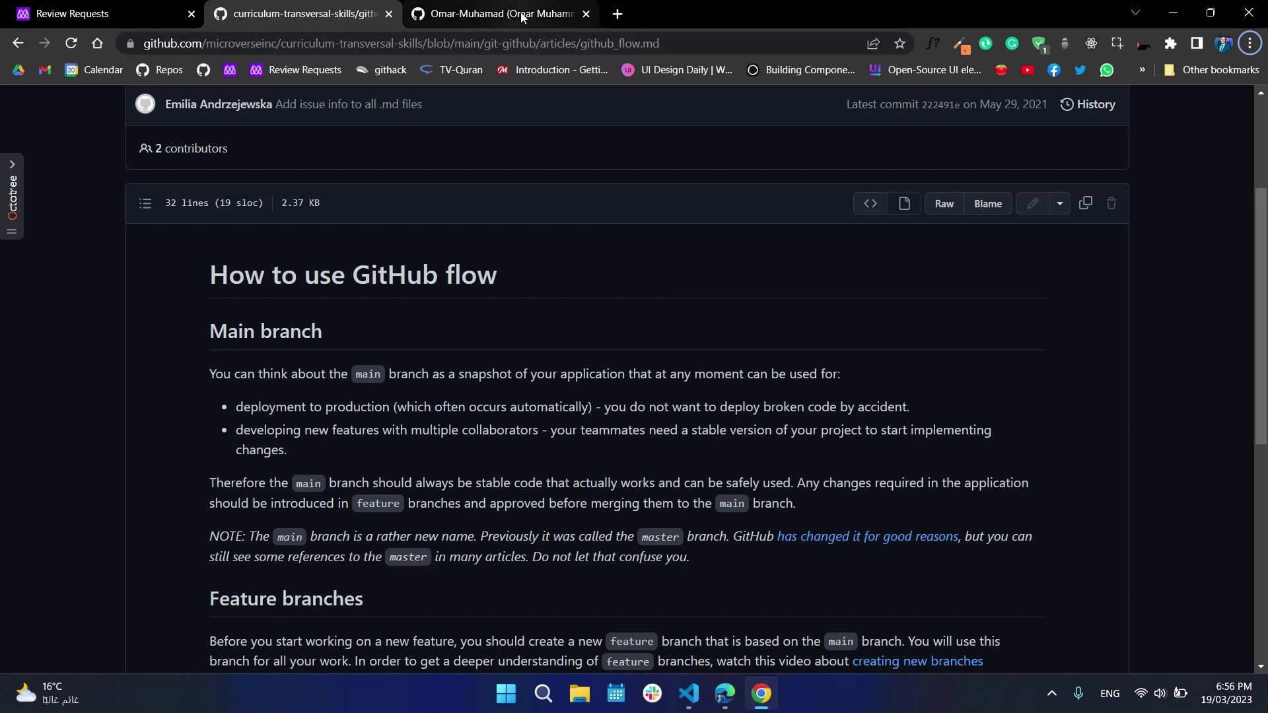
- Create the public my-new-blog repository under the personal account with a README and MIT License
click(501, 14)
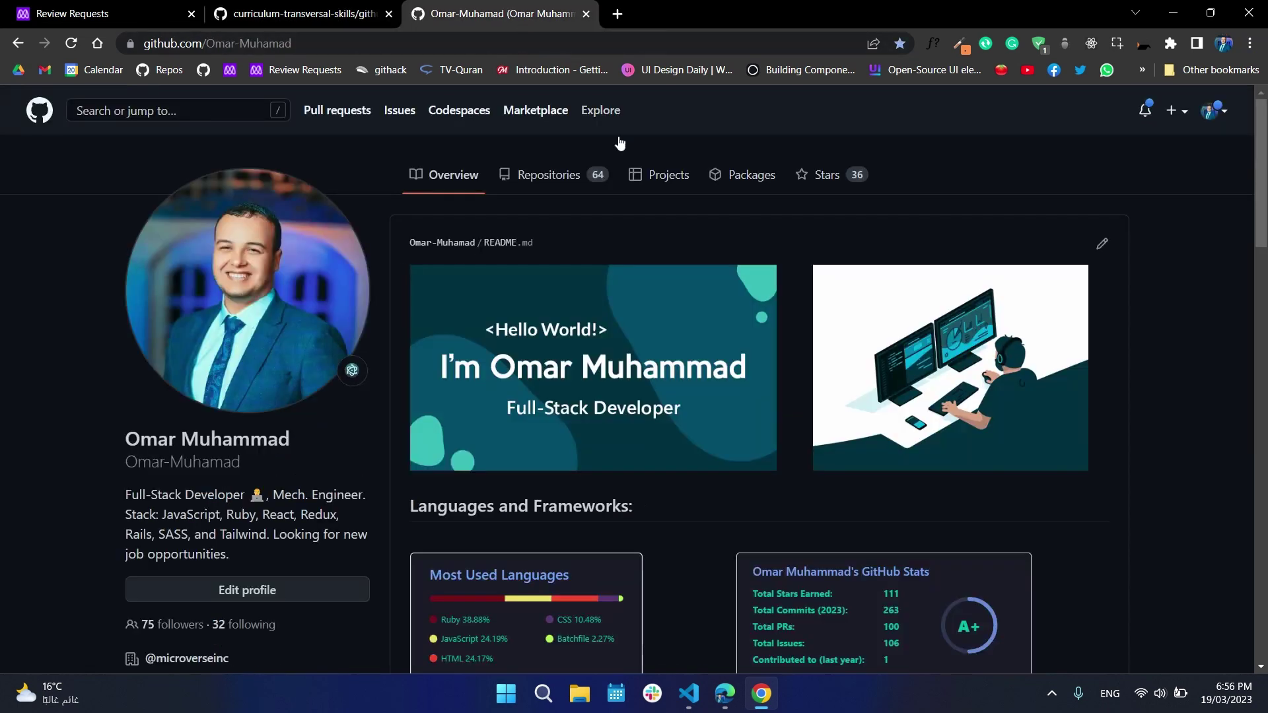
click(1172, 111)
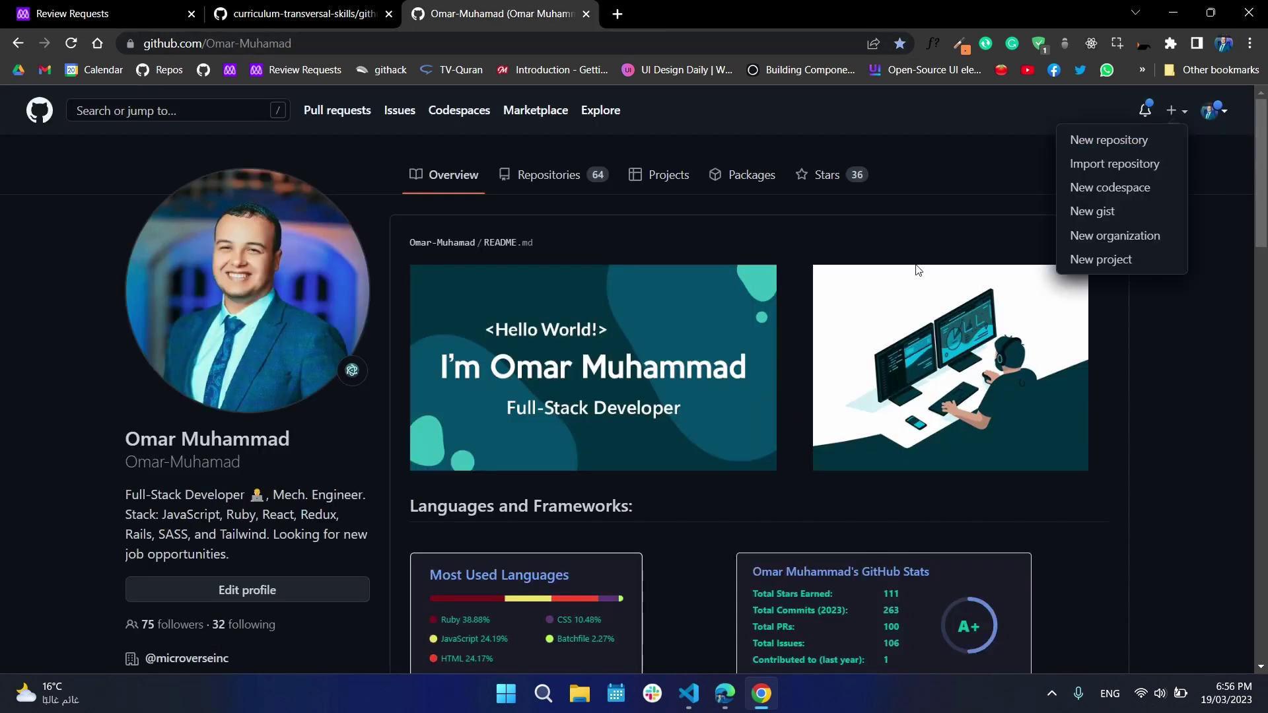
click(1070, 158)
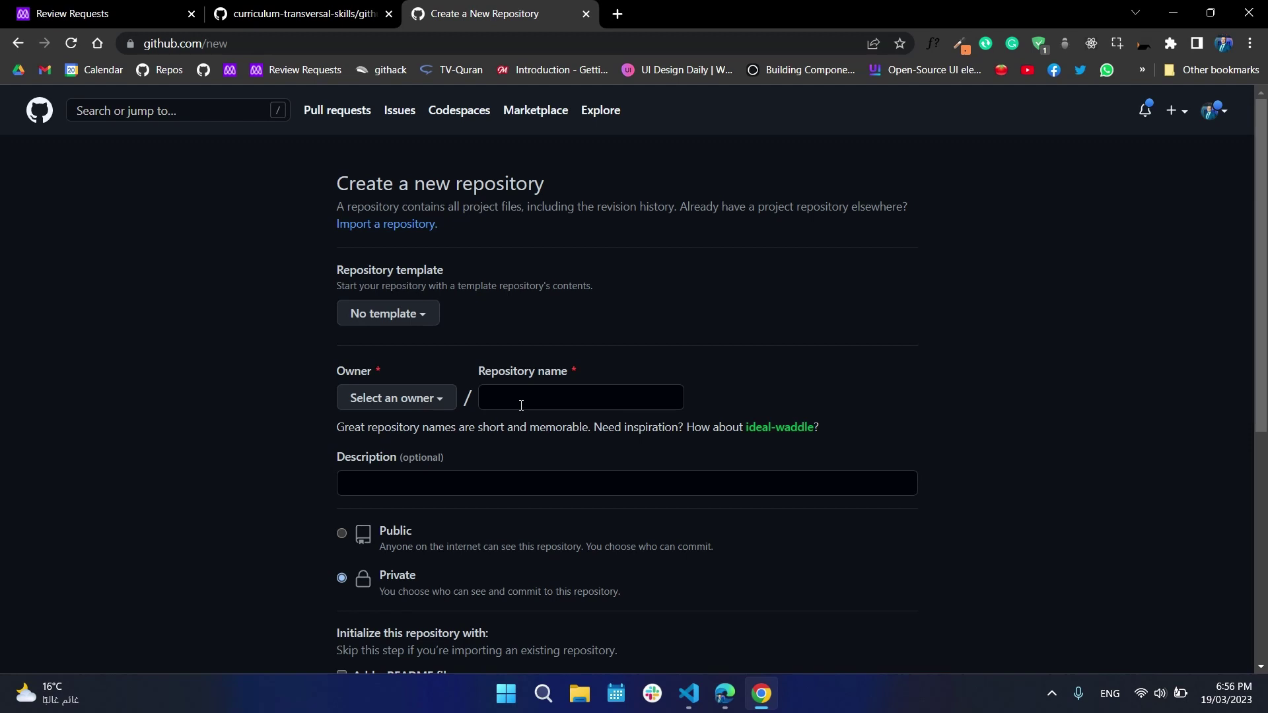
click(521, 405)
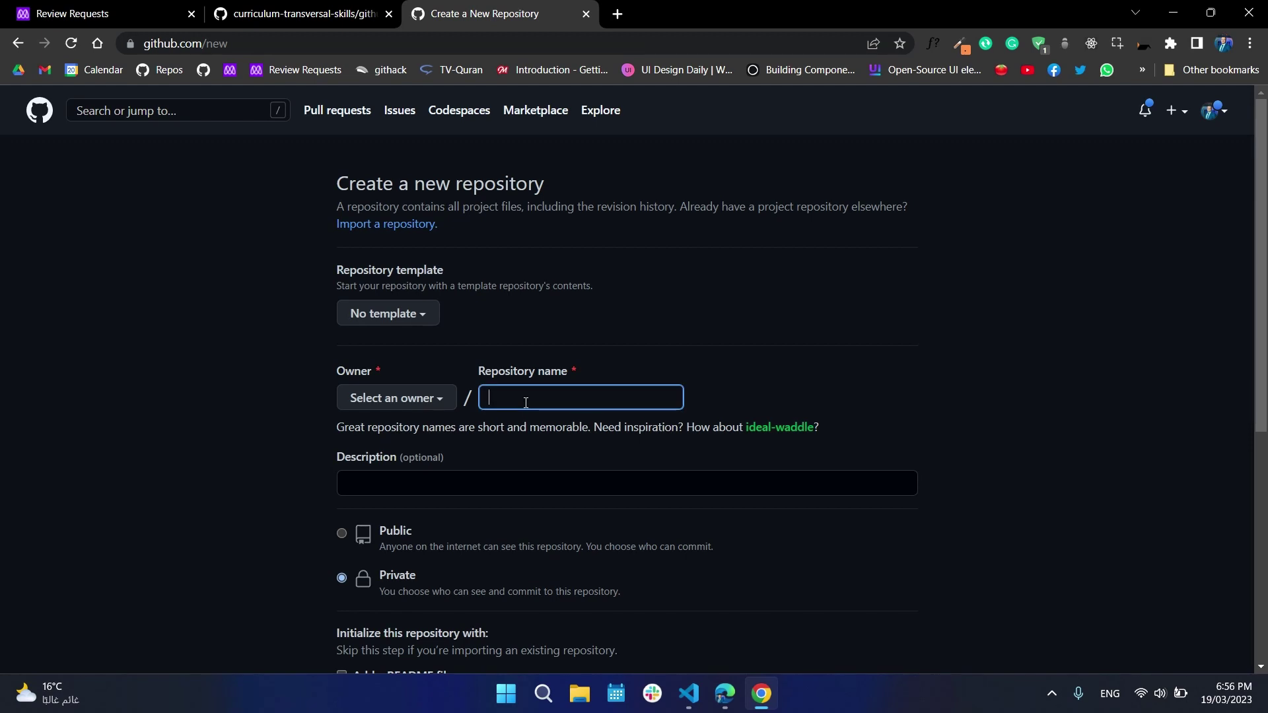
text(my new blog)
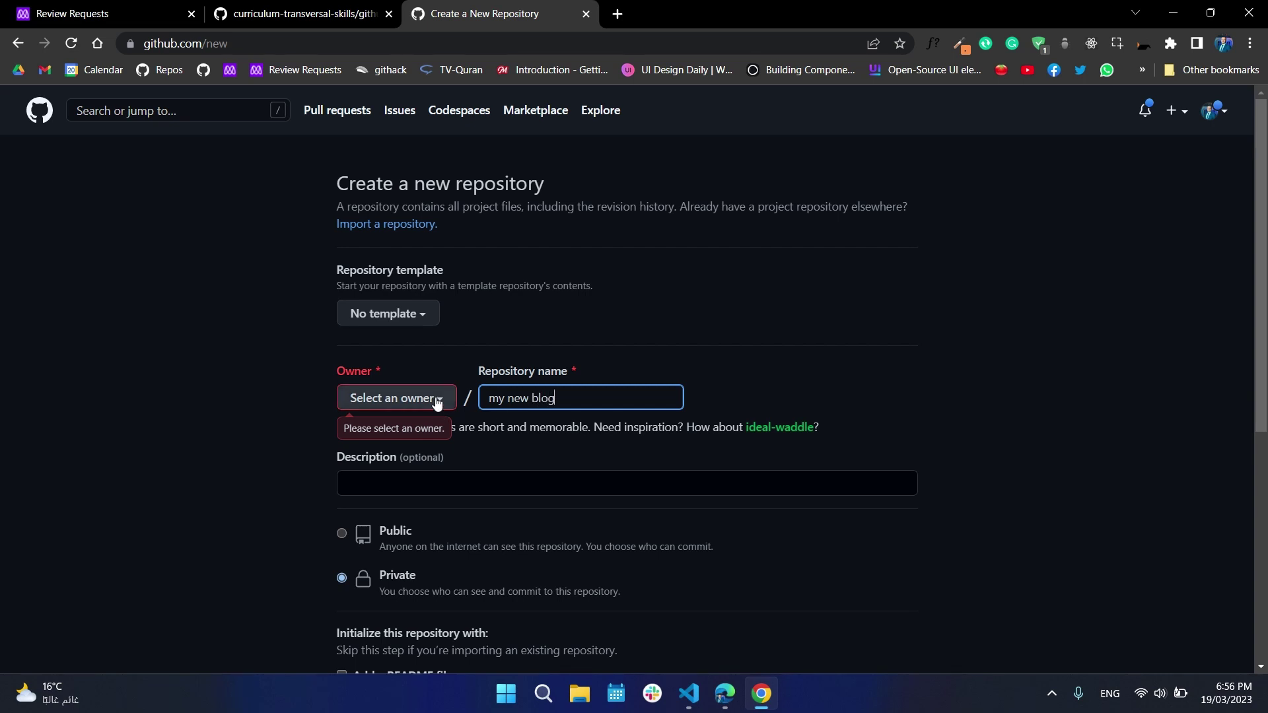
click(397, 397)
click(426, 471)
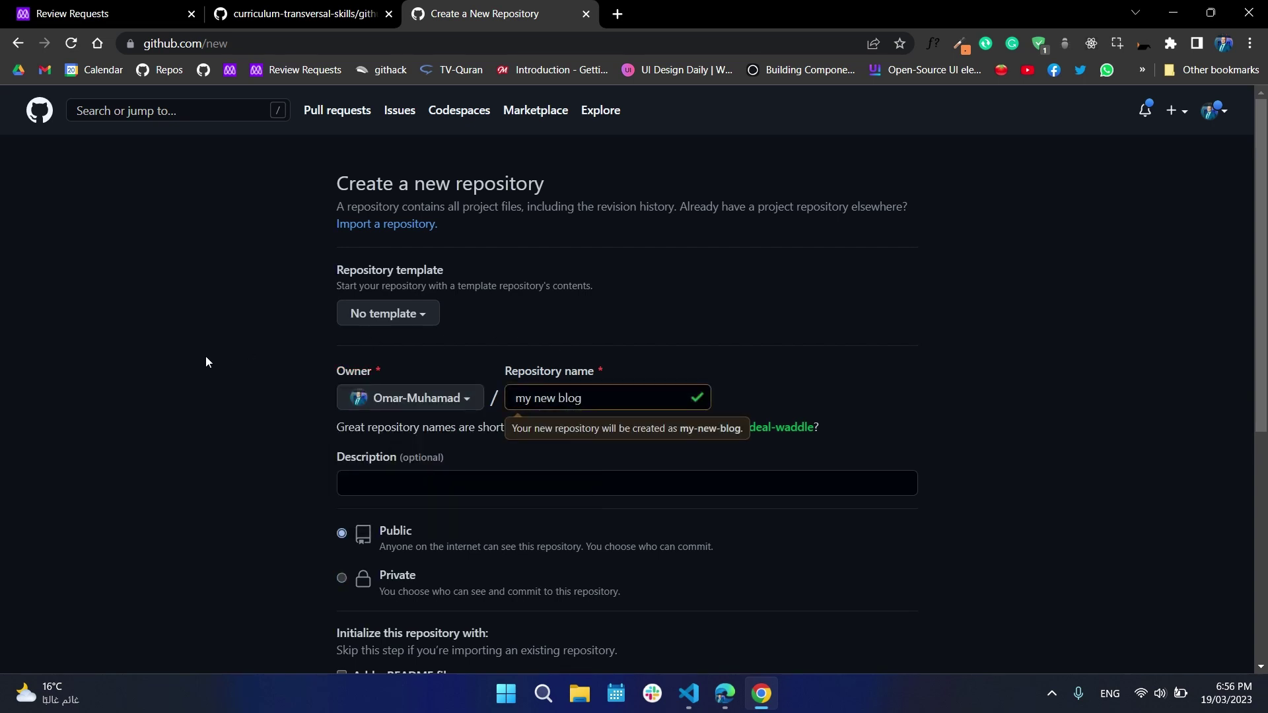
scroll(215, 359, down, 2)
scroll(276, 358, down, 2)
click(343, 345)
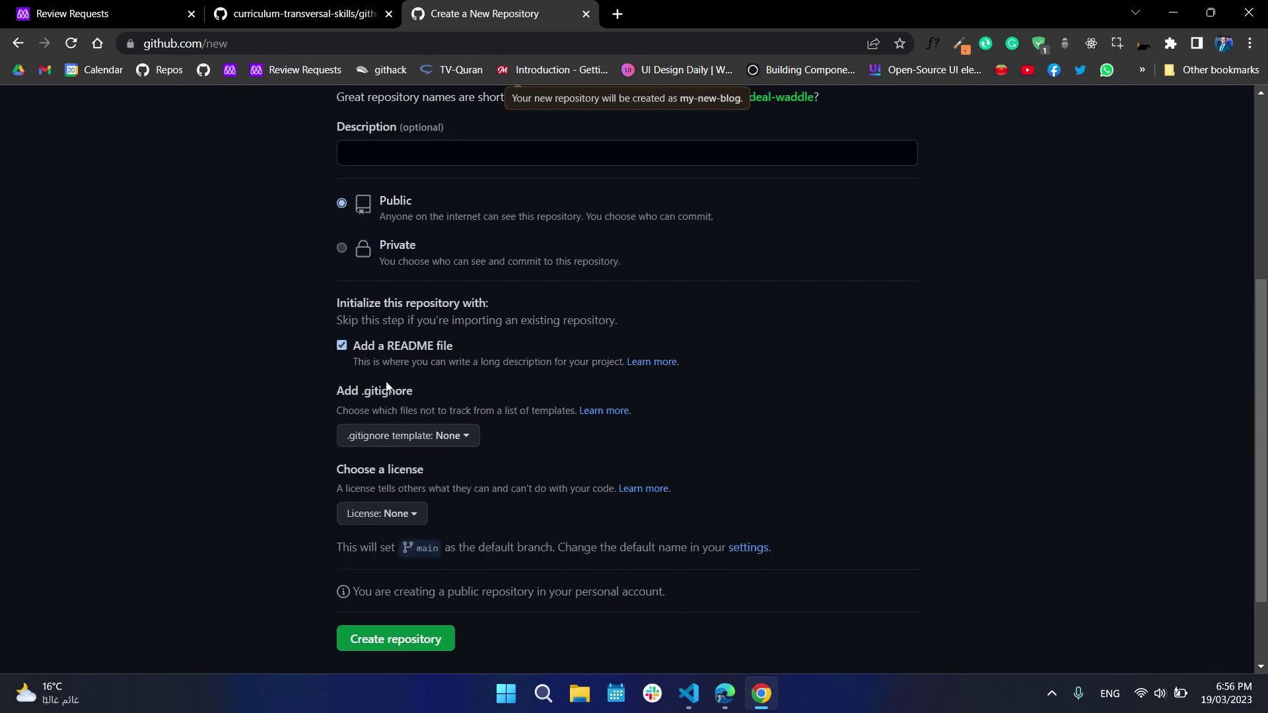
scroll(344, 345, down, 1)
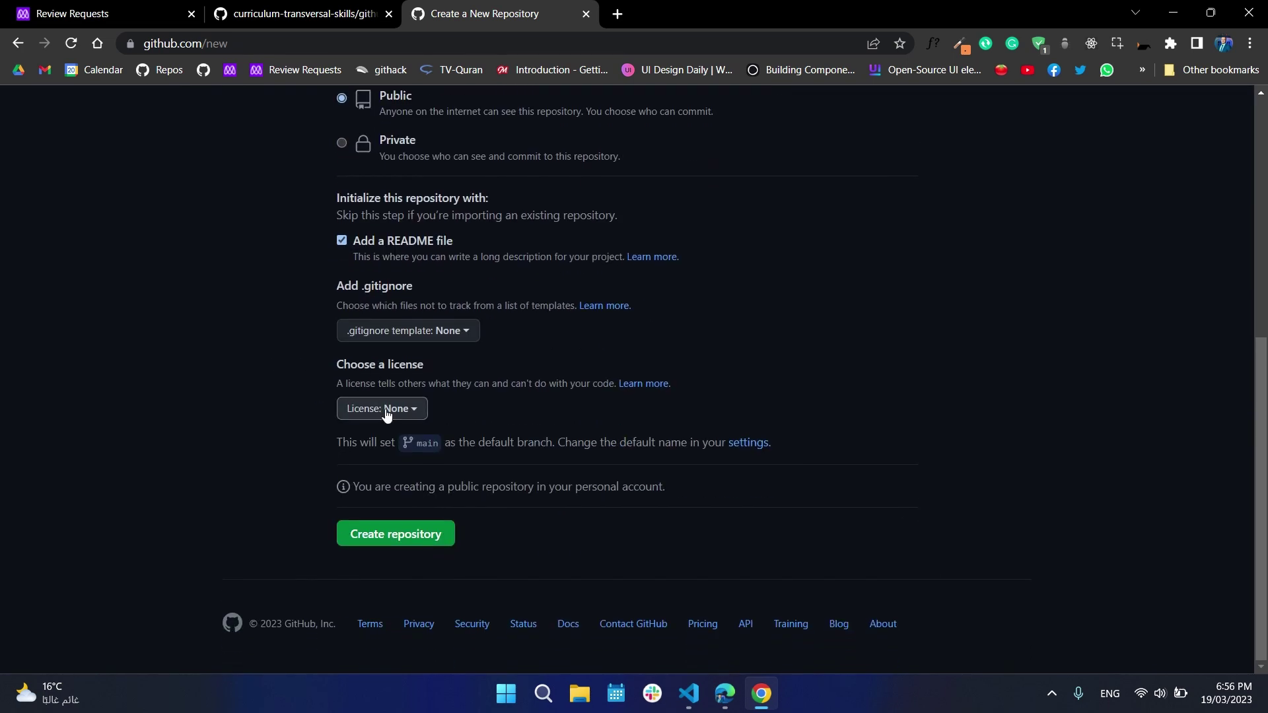
click(386, 409)
scroll(422, 449, down, 1)
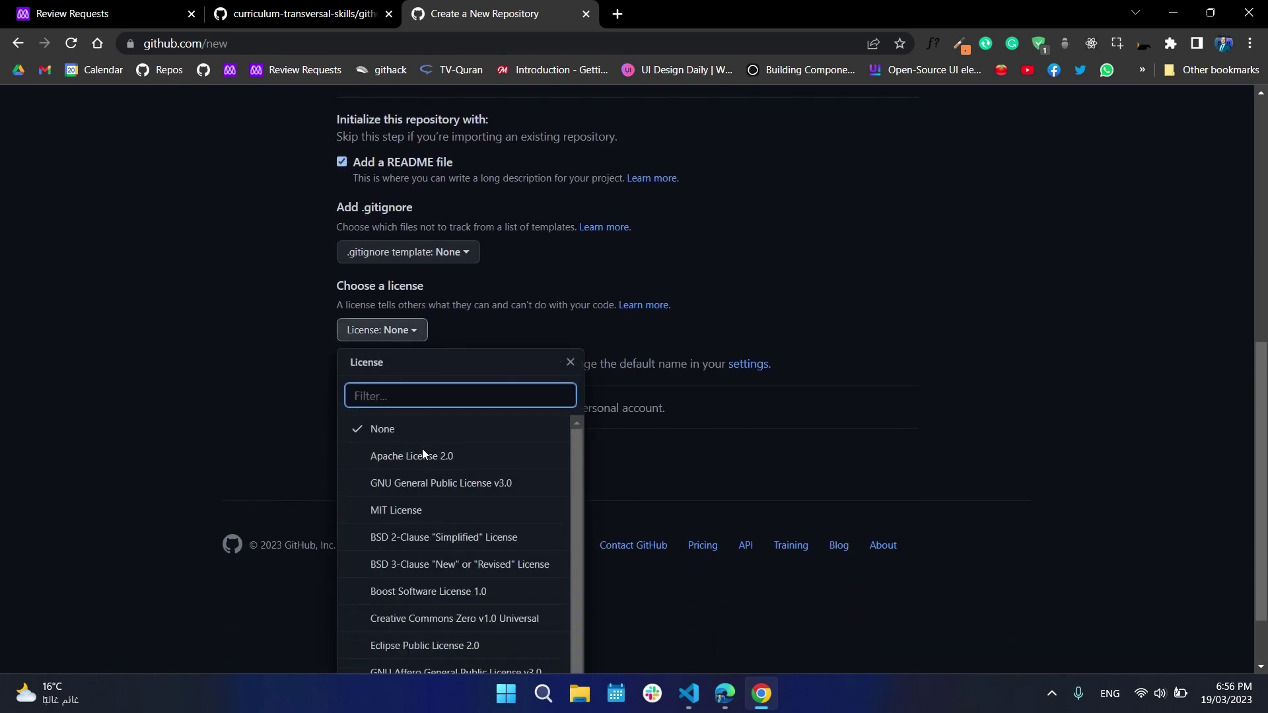
click(382, 510)
click(399, 532)
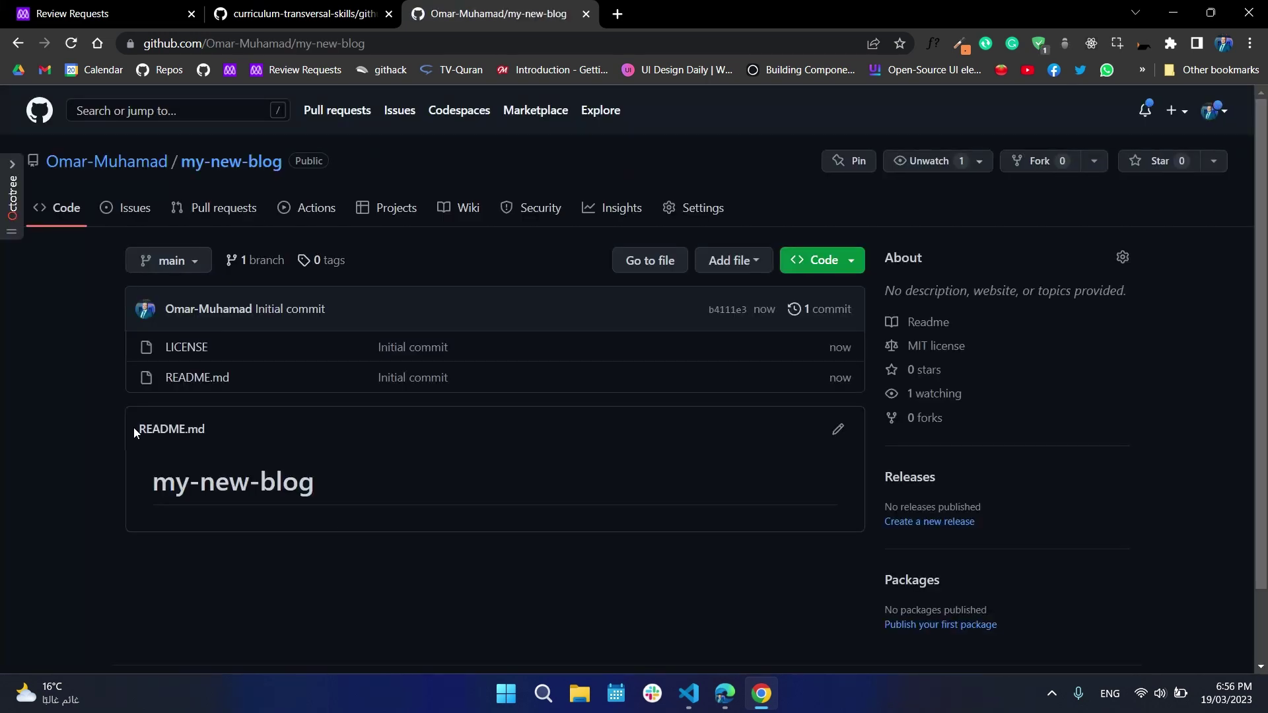
- Copy the repository's HTTPS clone URL and switch to Visual Studio Code
click(844, 266)
click(830, 408)
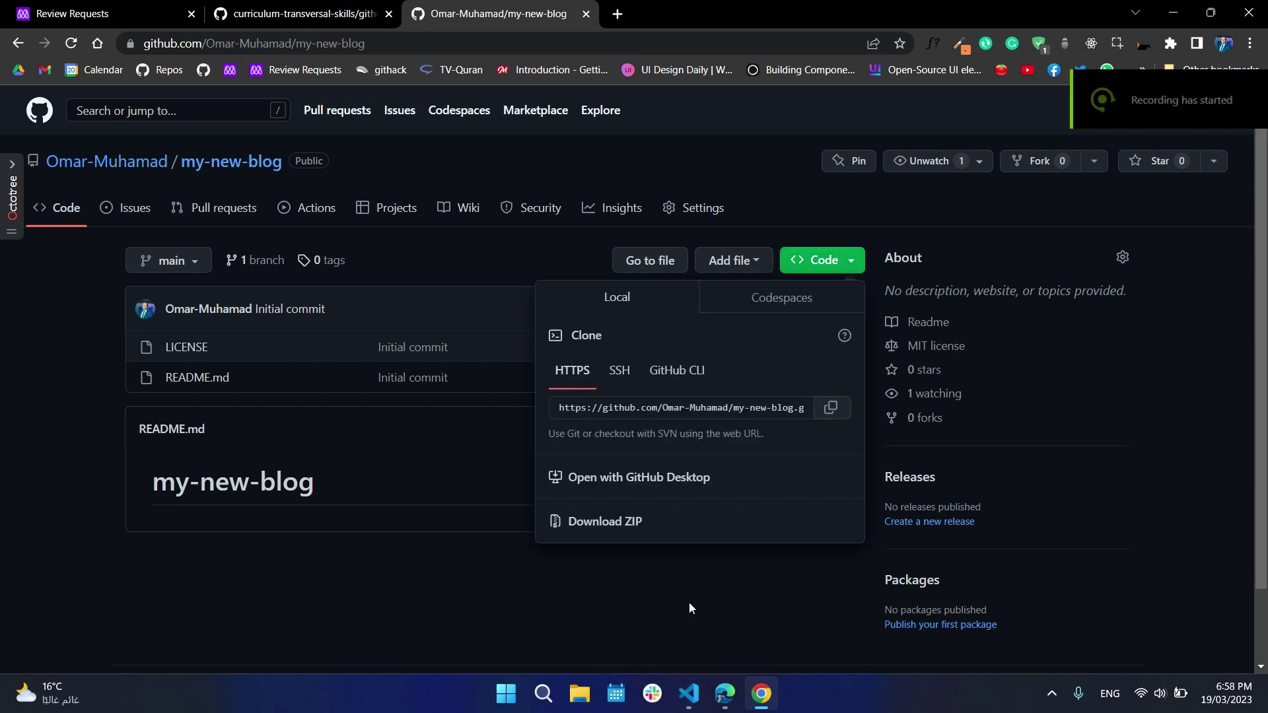
click(689, 694)
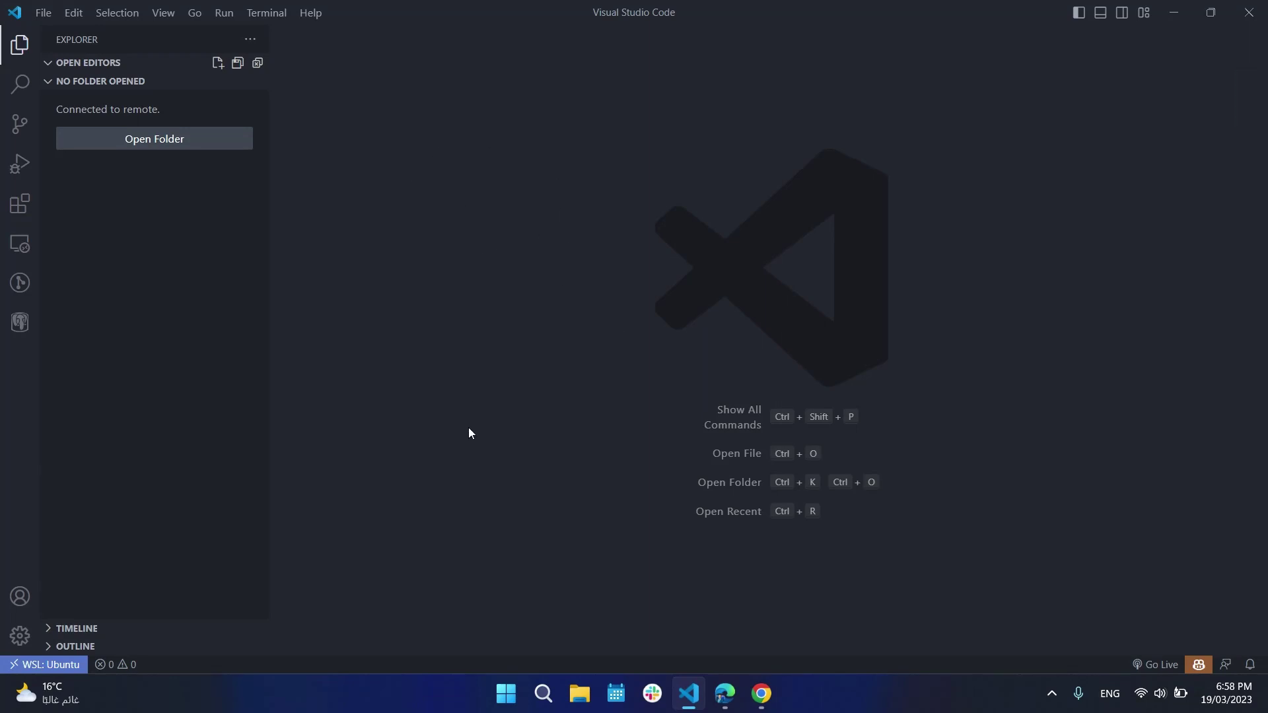
- Clone my-new-blog from the copied URL into /home/omar/tse with Git: Clone and open it
key(ctrl+shift+p)
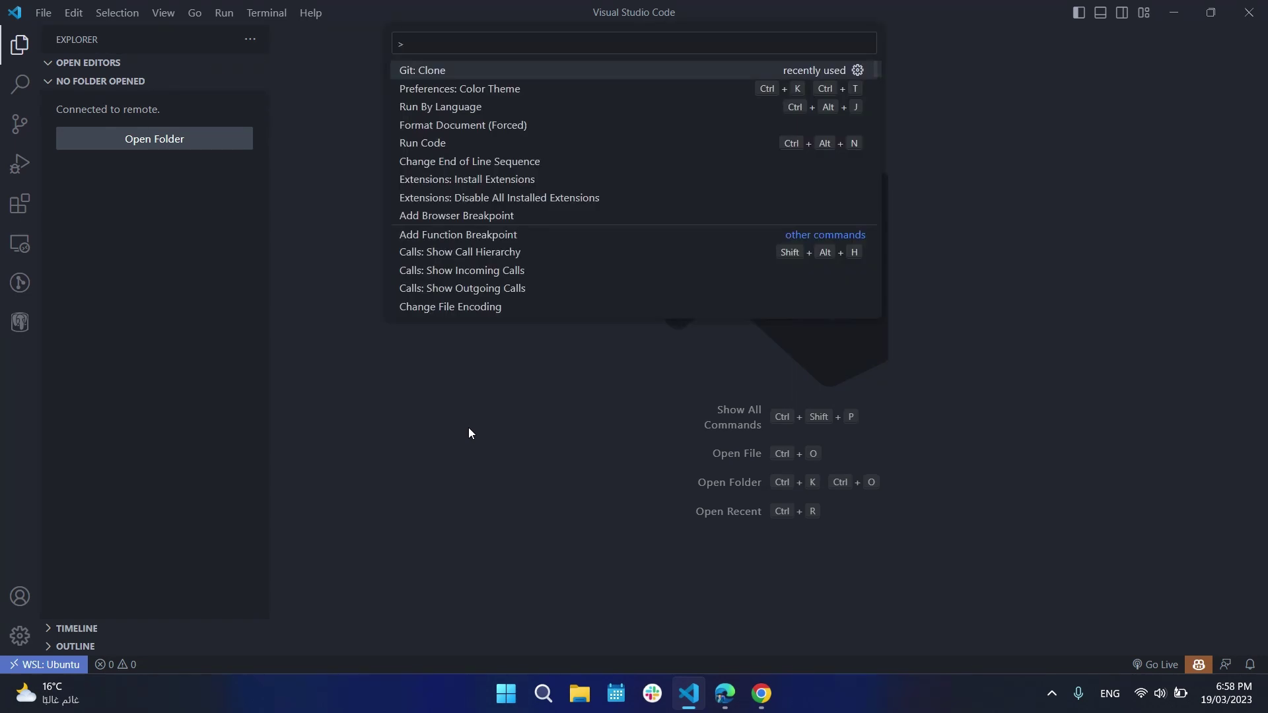
text(cl)
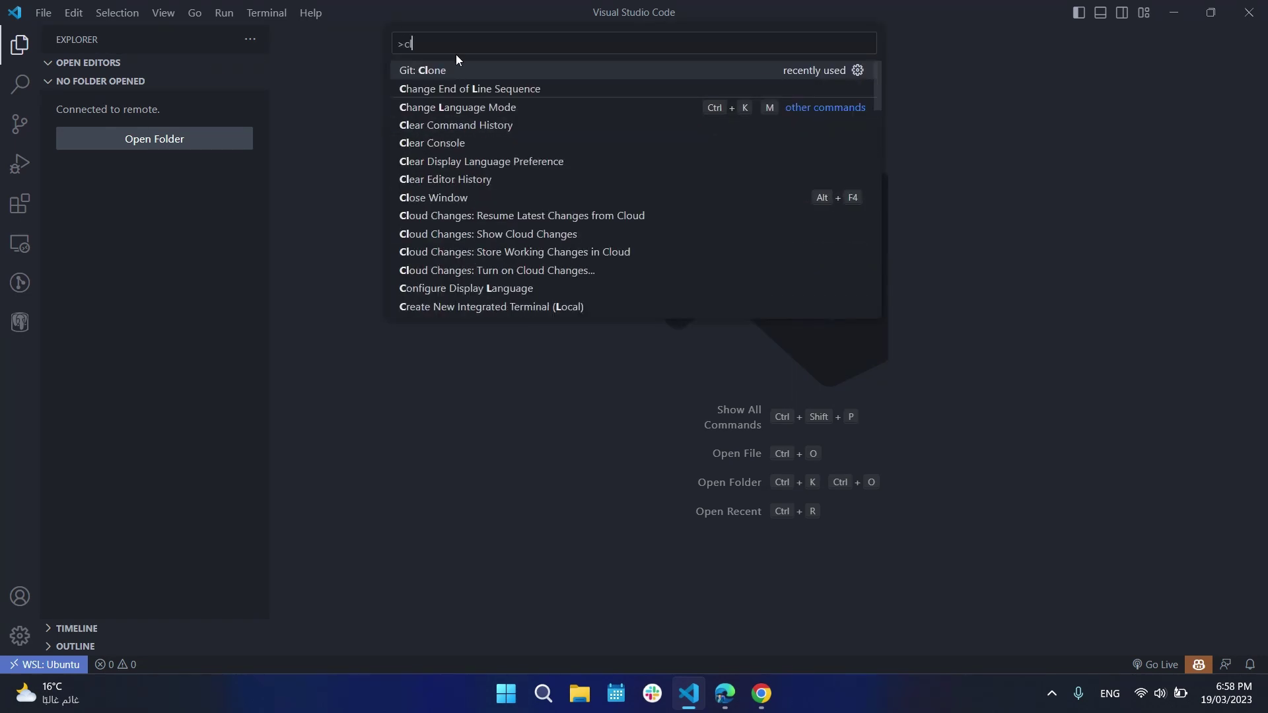
click(462, 72)
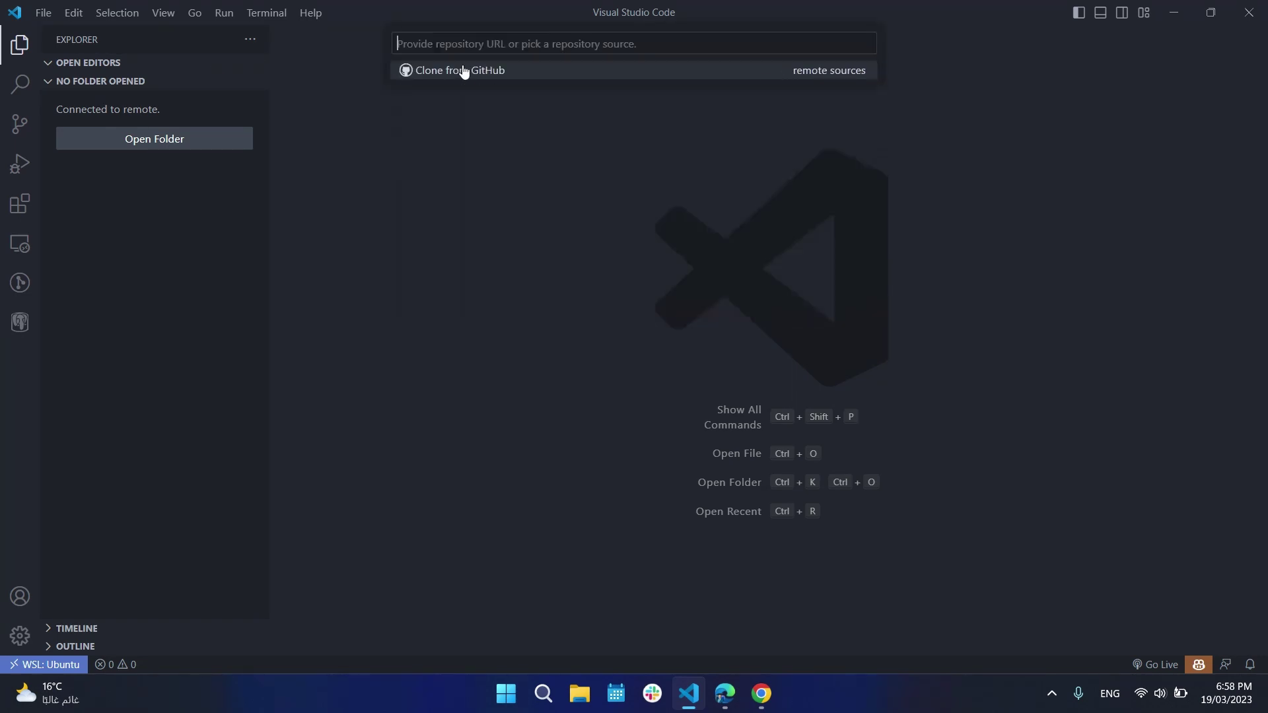
key(ctrl+v)
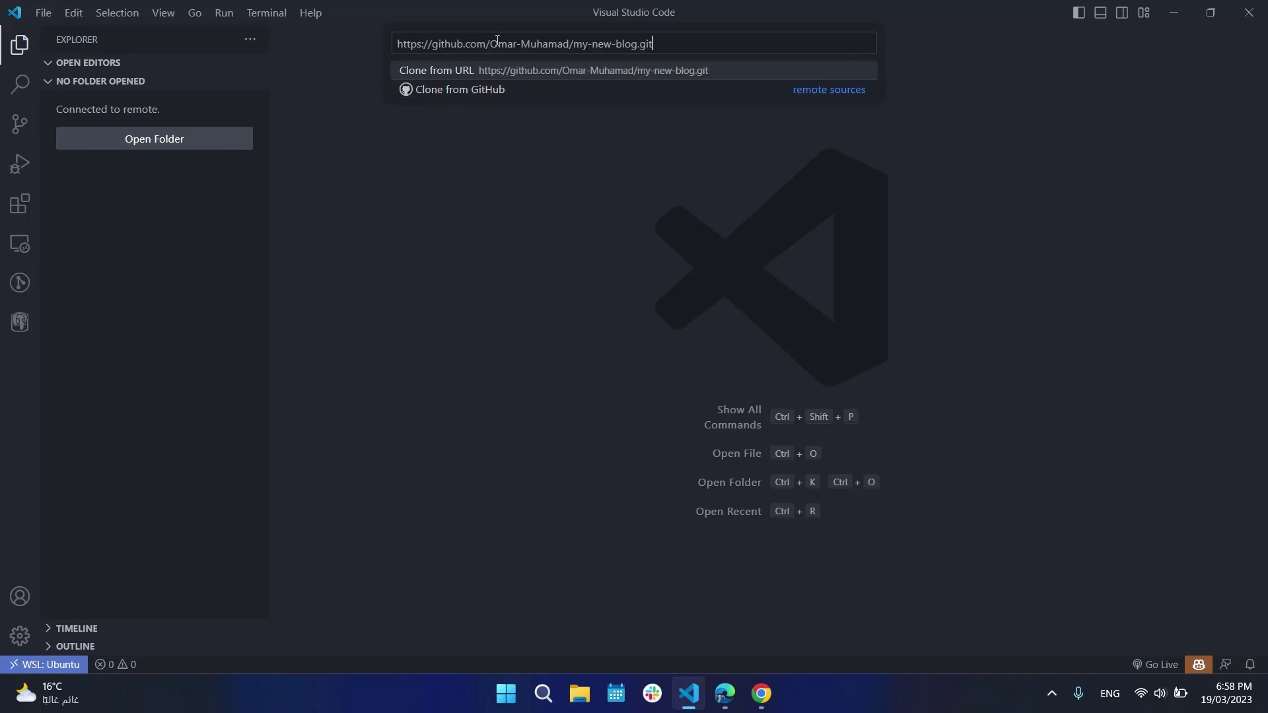
key(Return)
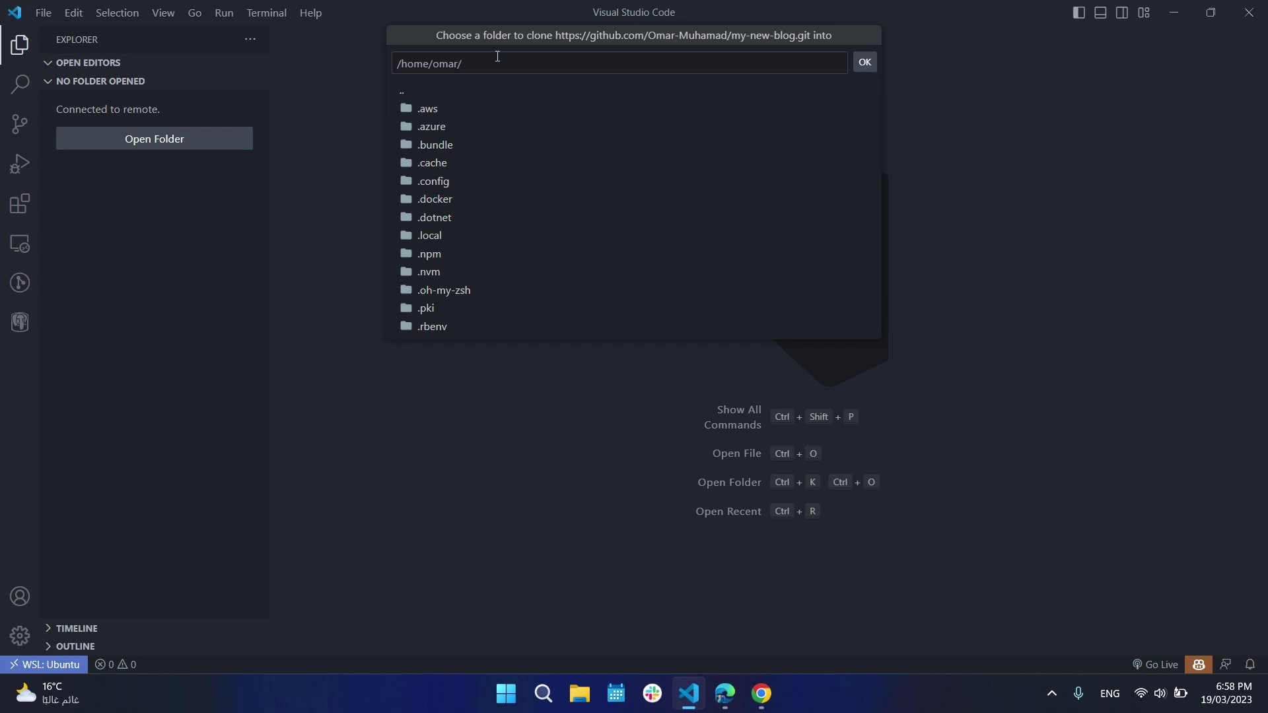
text(t)
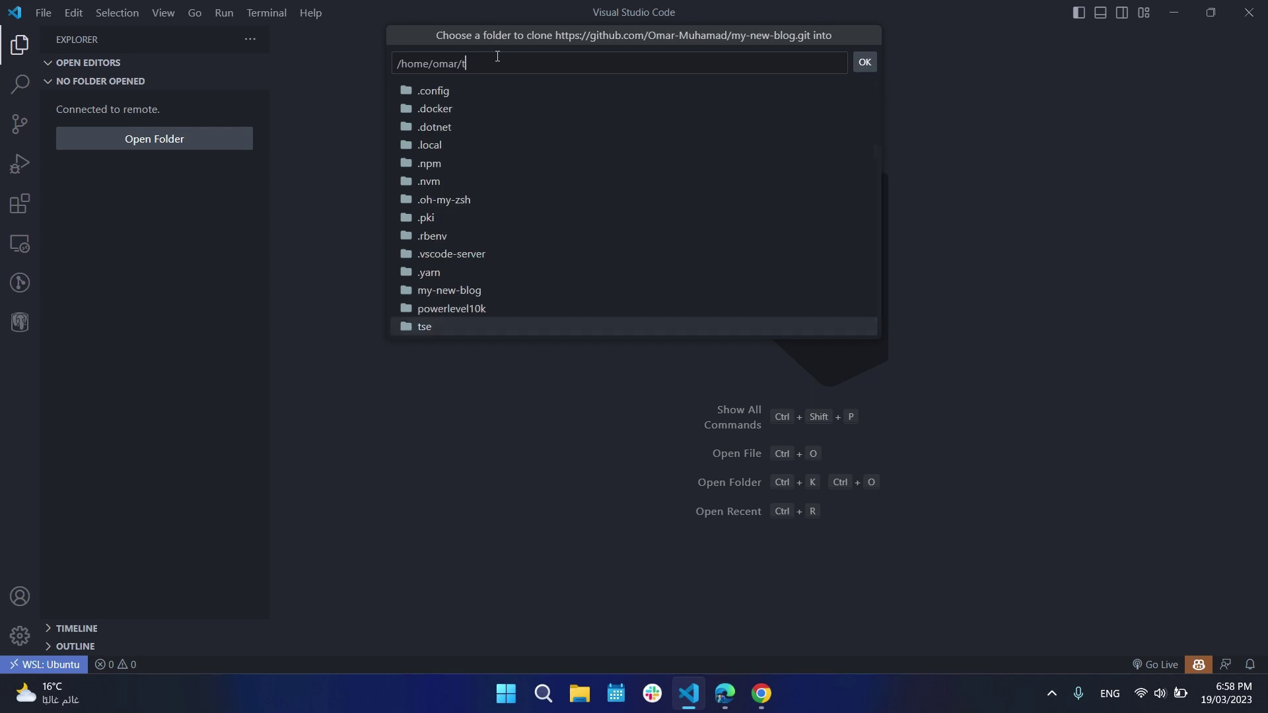
text(se/)
key(Return)
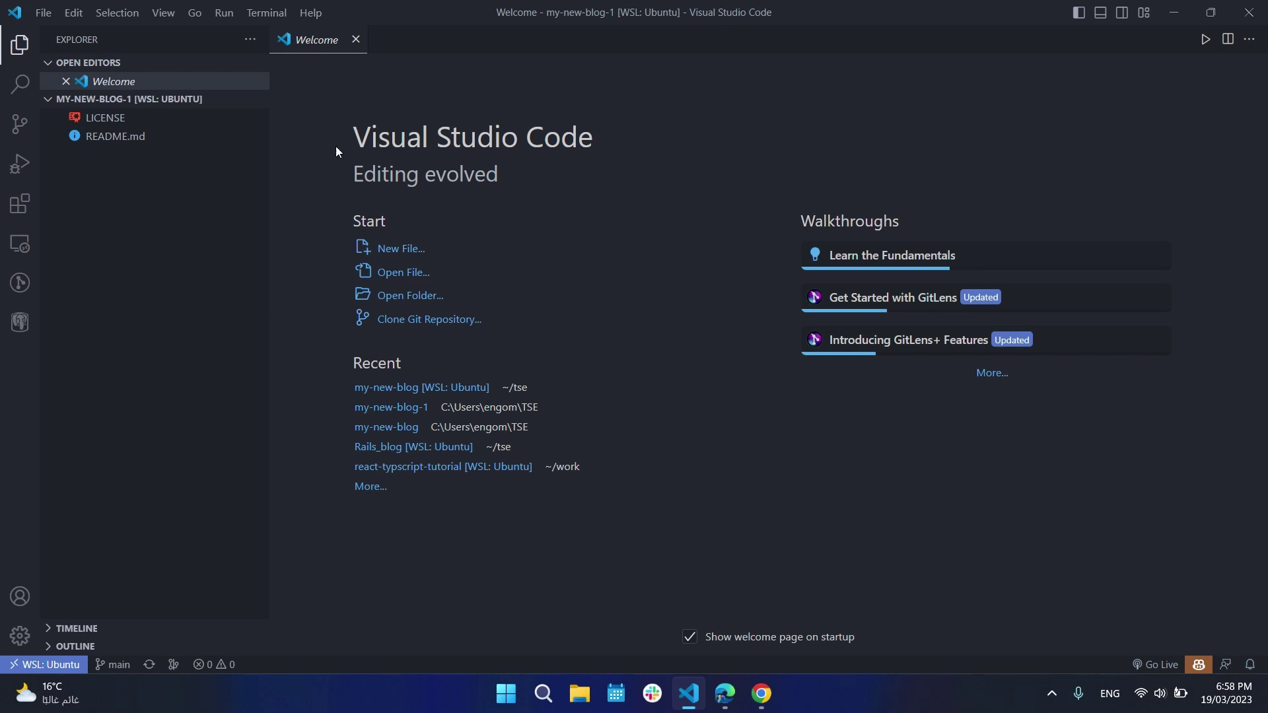
- In a new terminal, create and check out the feature/setup branch with git checkout -b
click(267, 13)
click(297, 42)
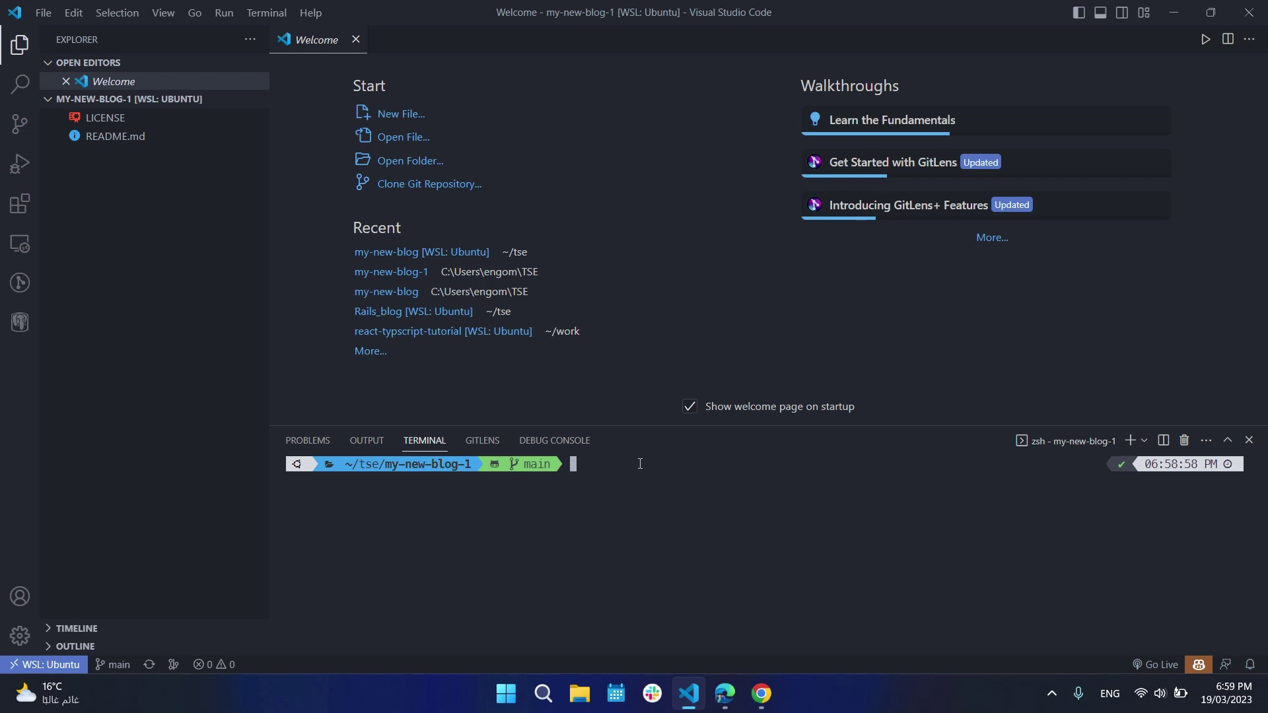
text(git che)
text(c)
text(kout -b )
text(feature/setup)
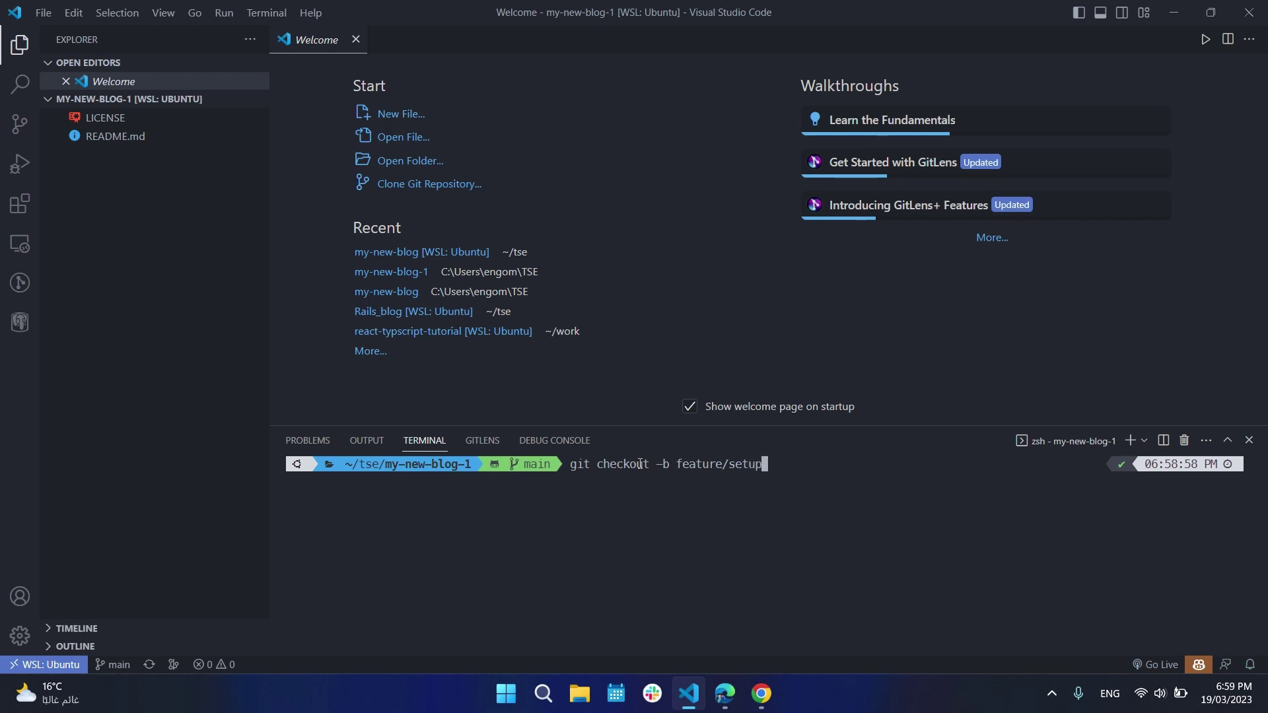
key(Return)
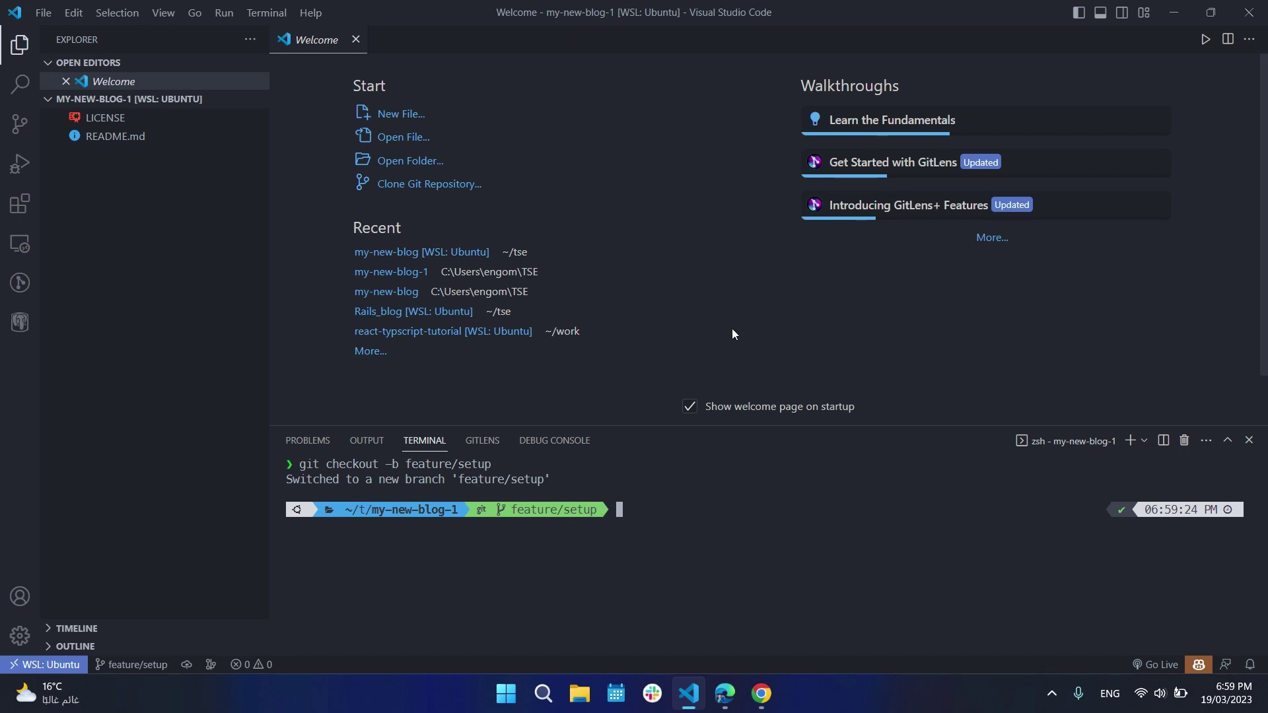
mouse_move(129, 99)
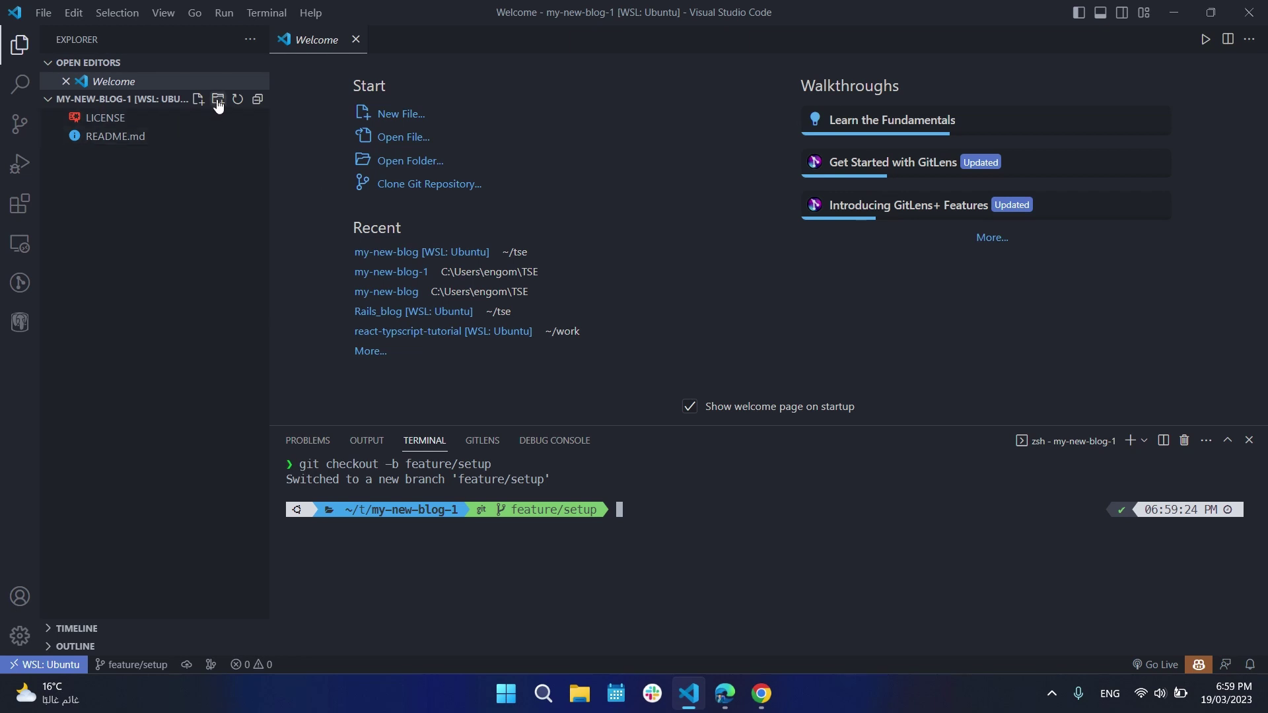
- Create index.html and fill it with the html:5 Emmet boilerplate
click(198, 99)
text(ind)
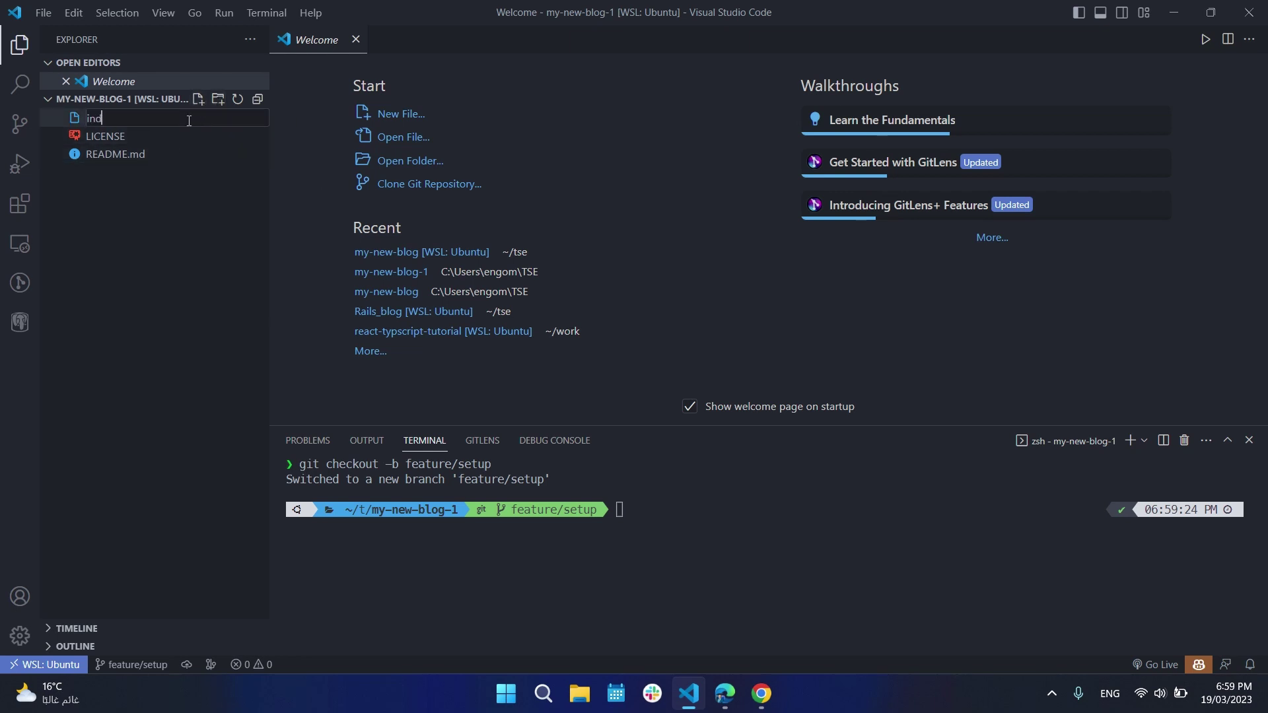
text(ex.ht)
text(ml)
key(Return)
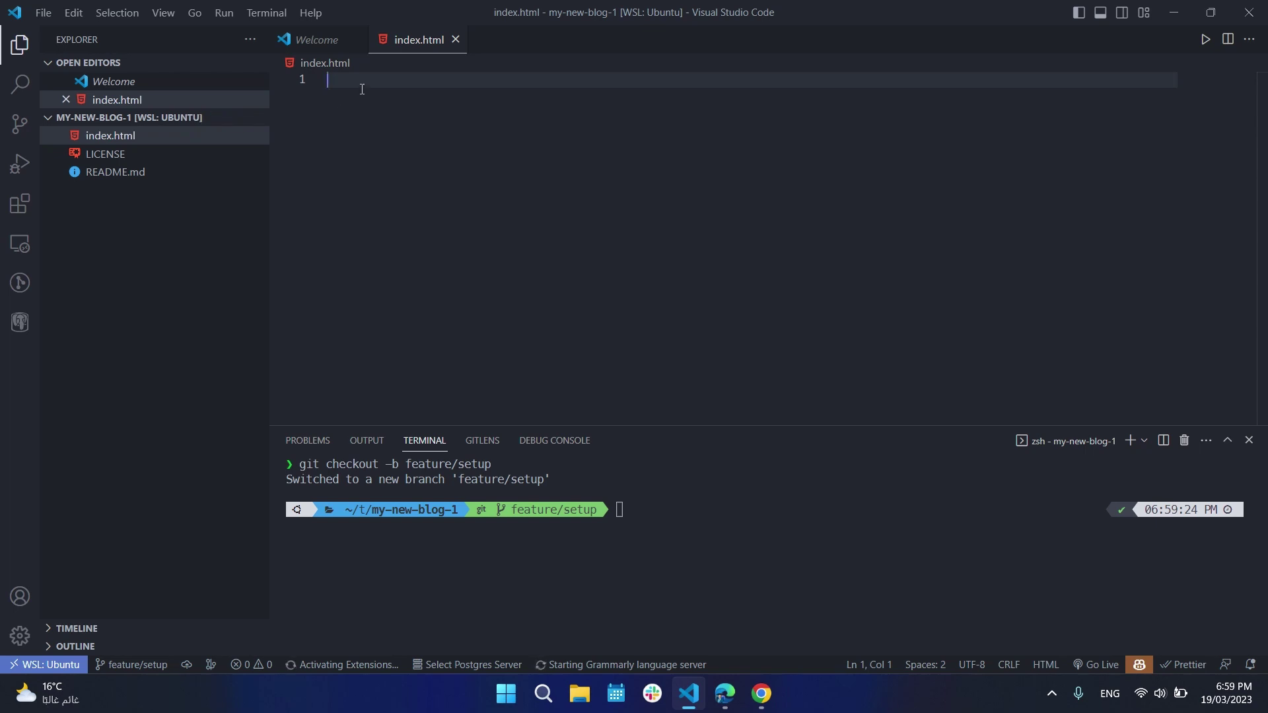
text(ht)
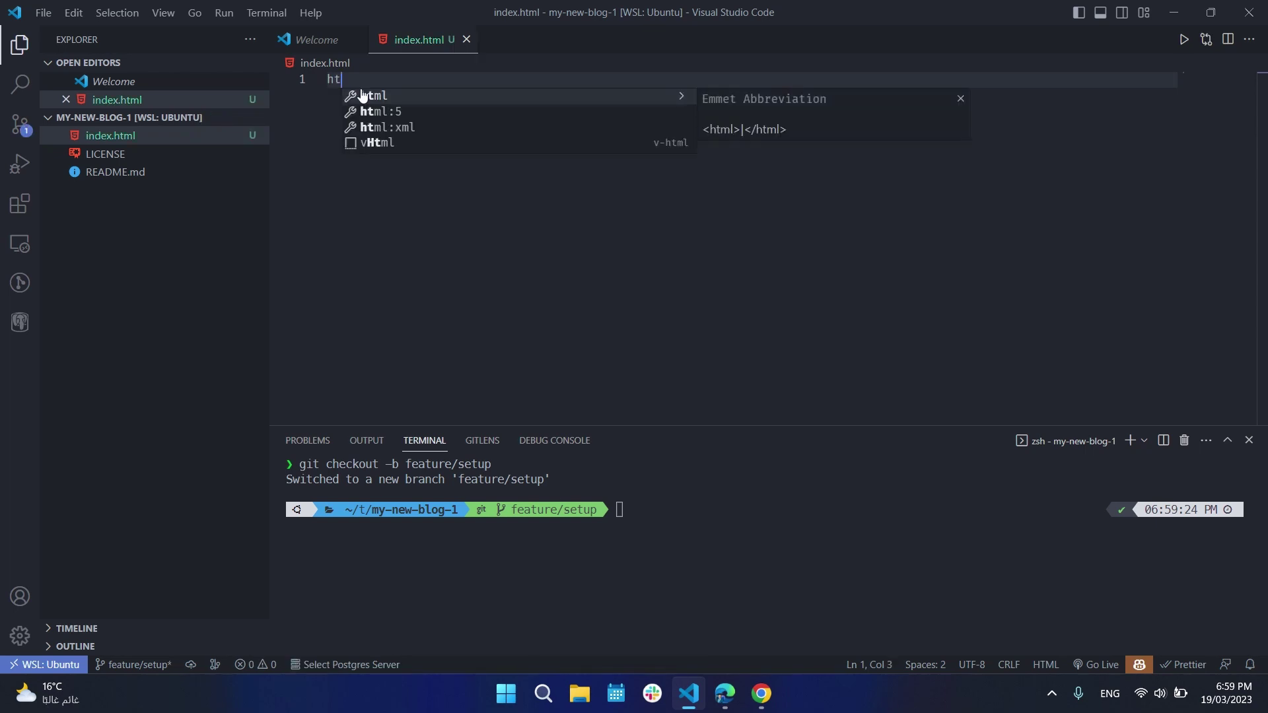
key(Down)
key(Return)
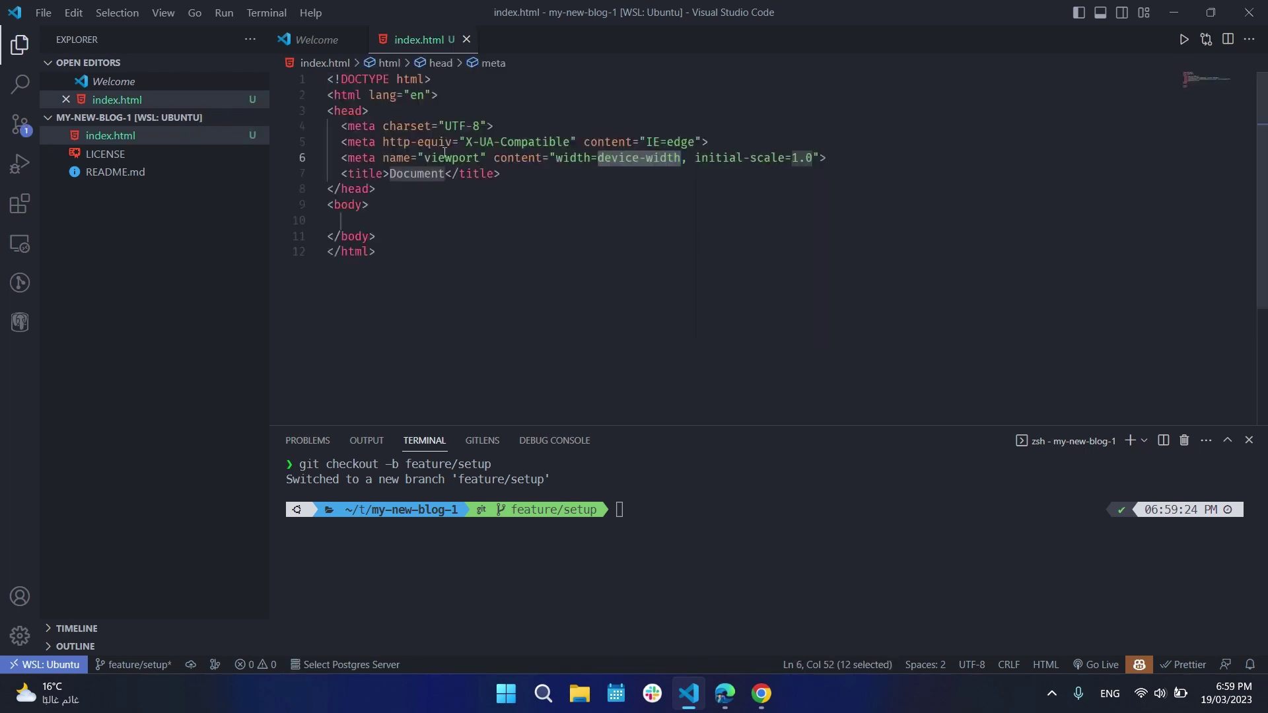
key(Tab)
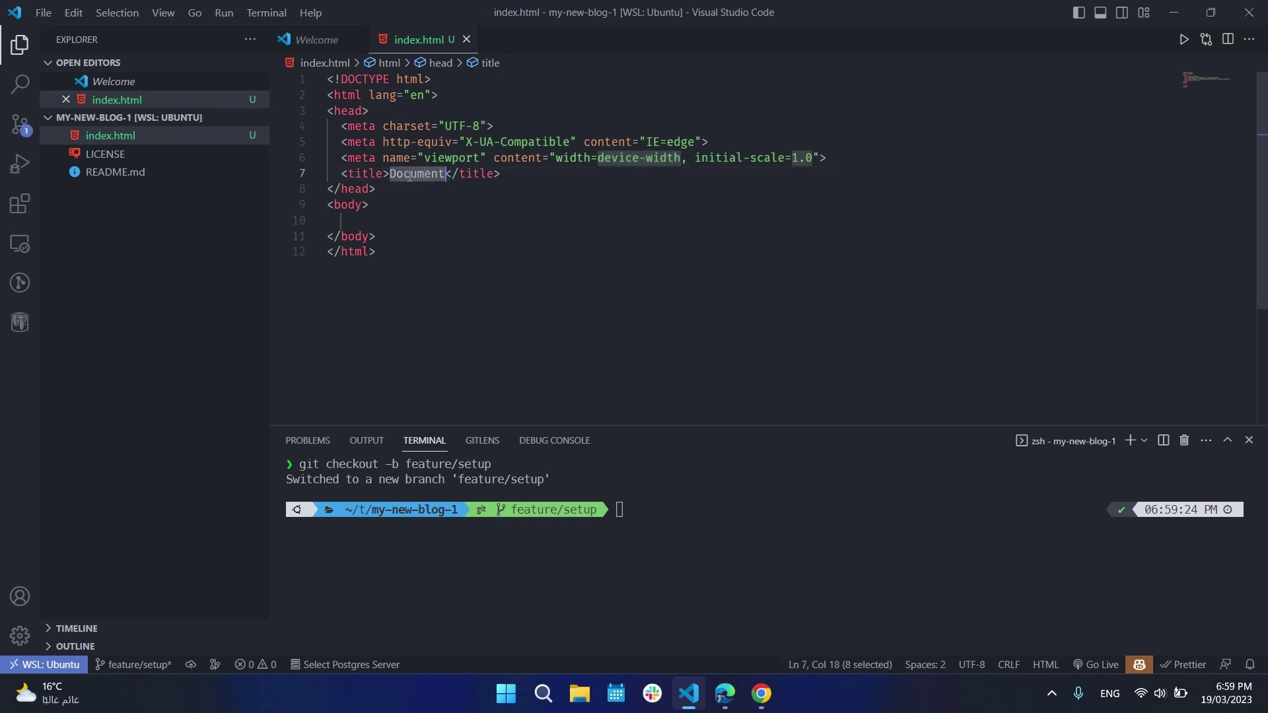
- Add a div of class hello reading 'Hello World' inside the body
click(366, 220)
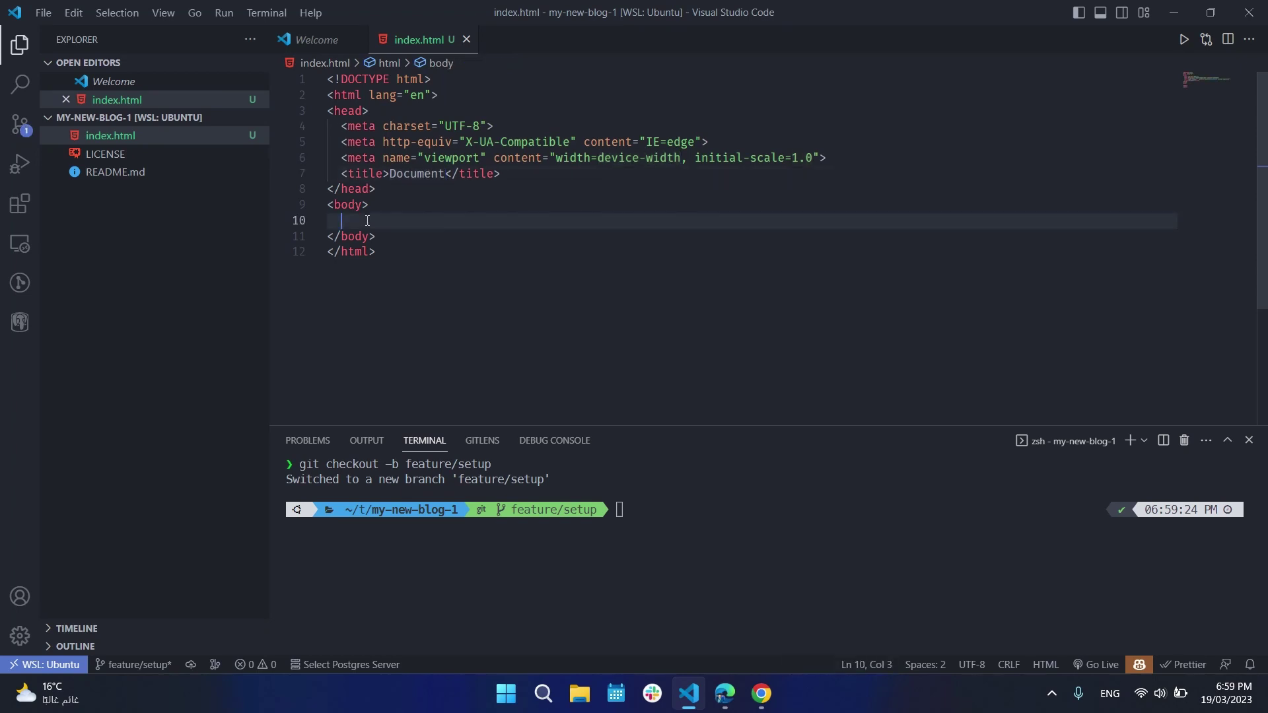
text(.hel)
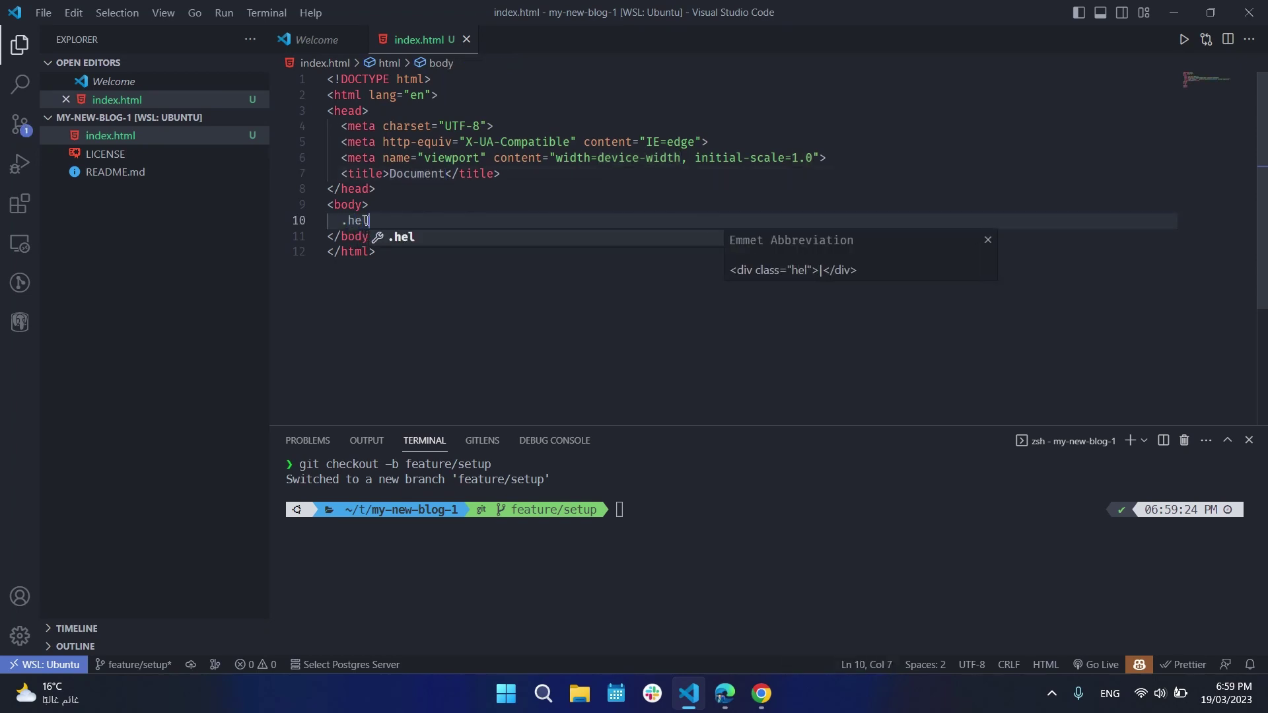
text(lo)
key(Tab)
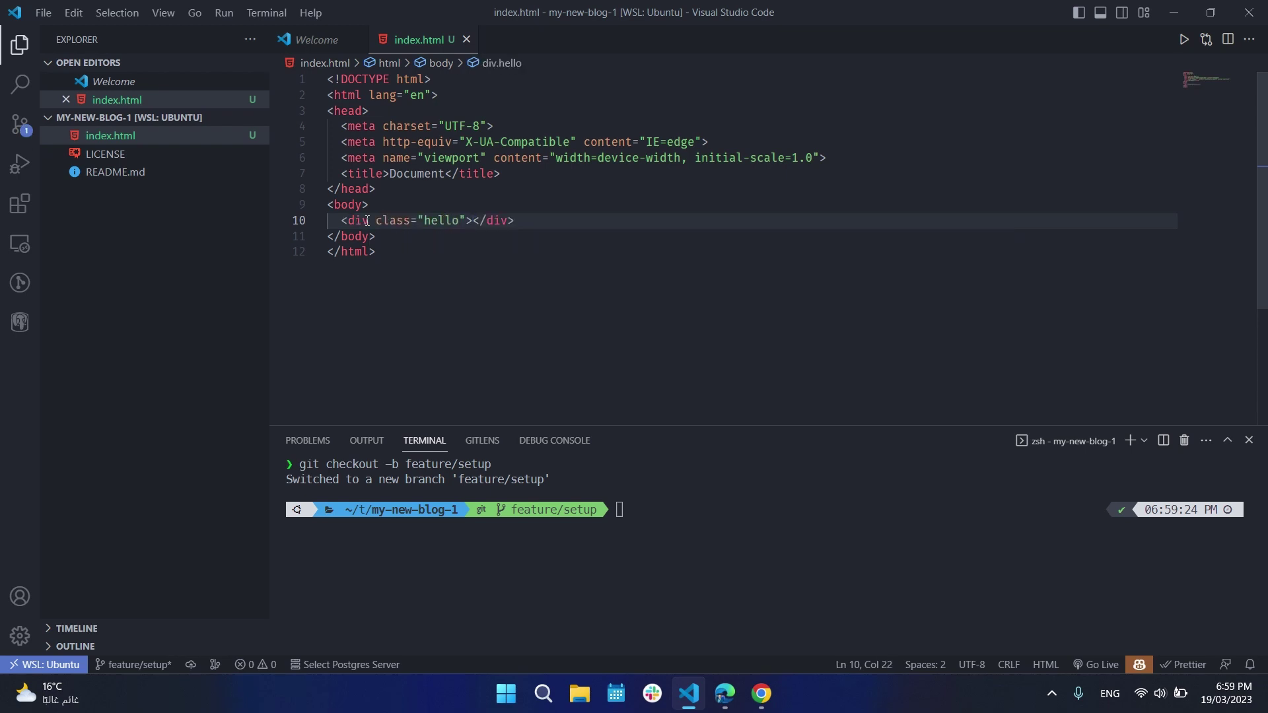
text(Hello )
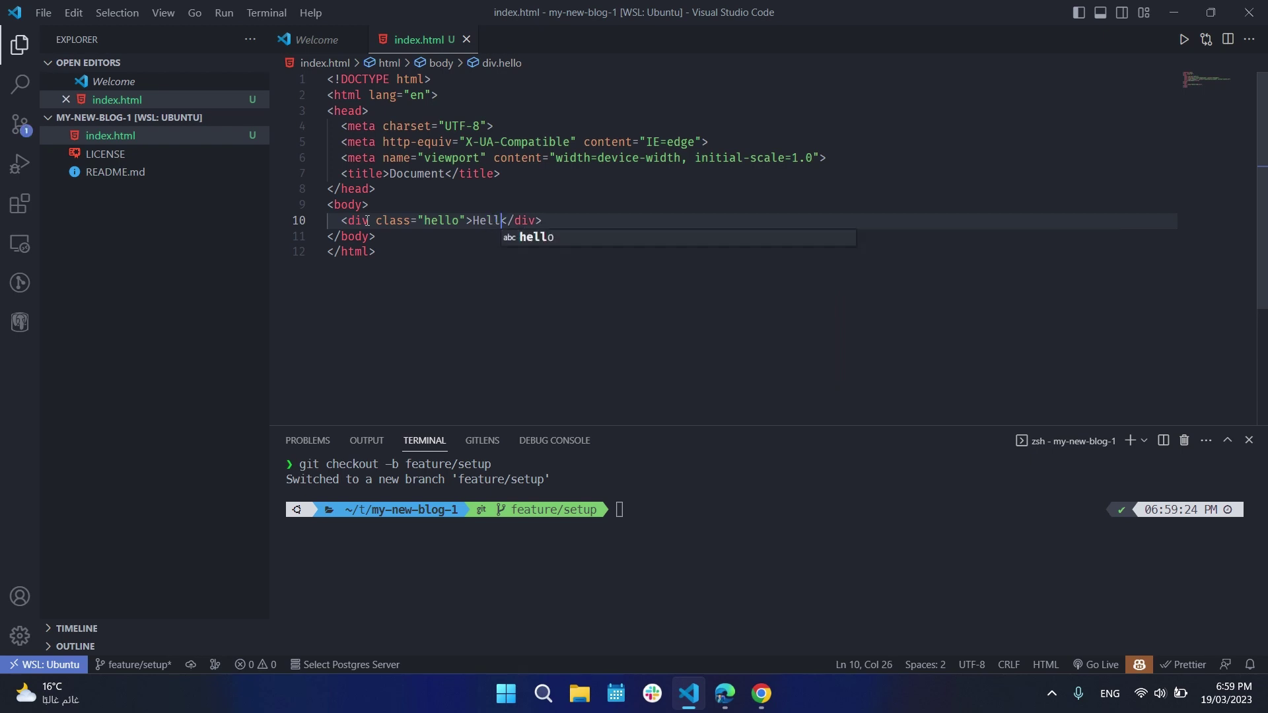
text(Wol)
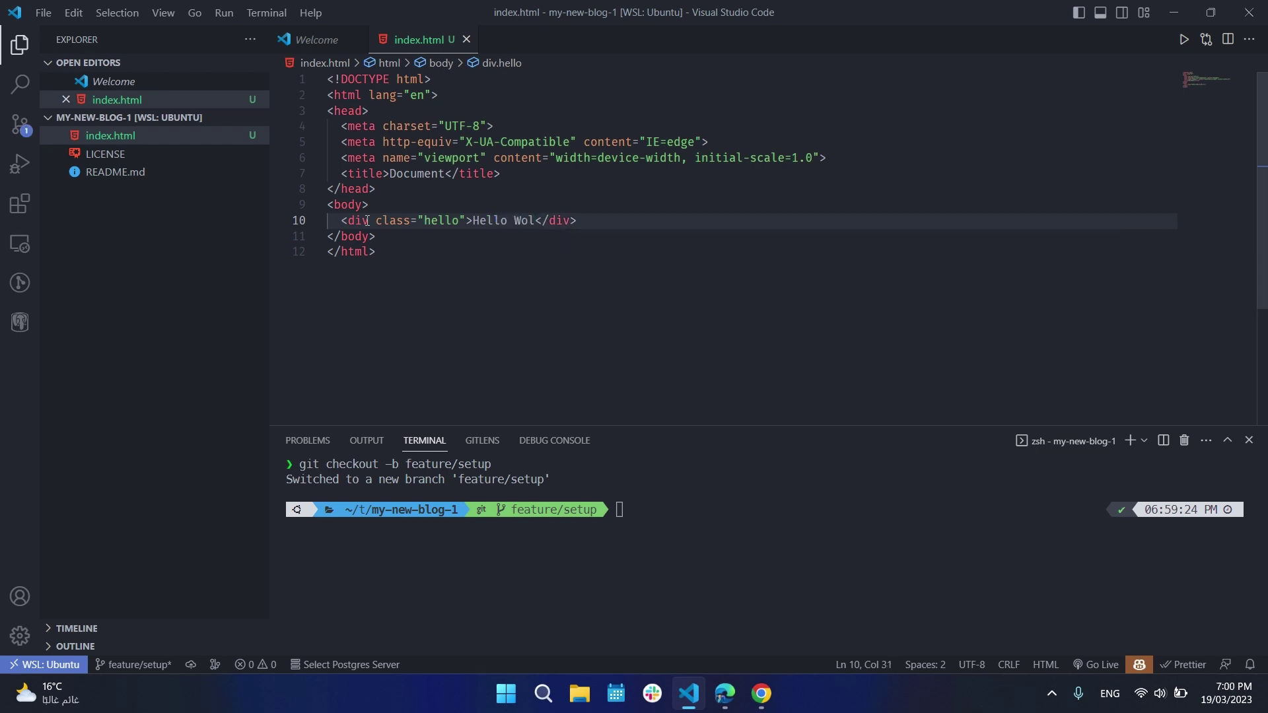
key(BackSpace)
text(rld)
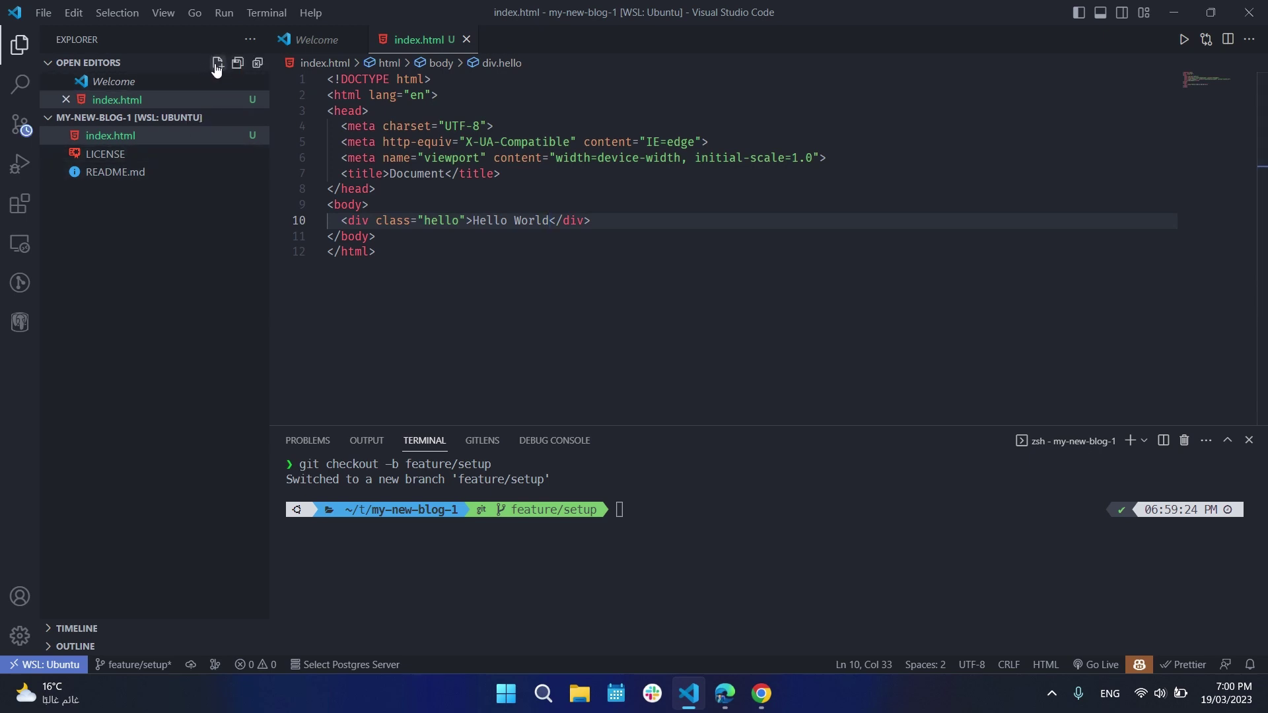
mouse_move(129, 117)
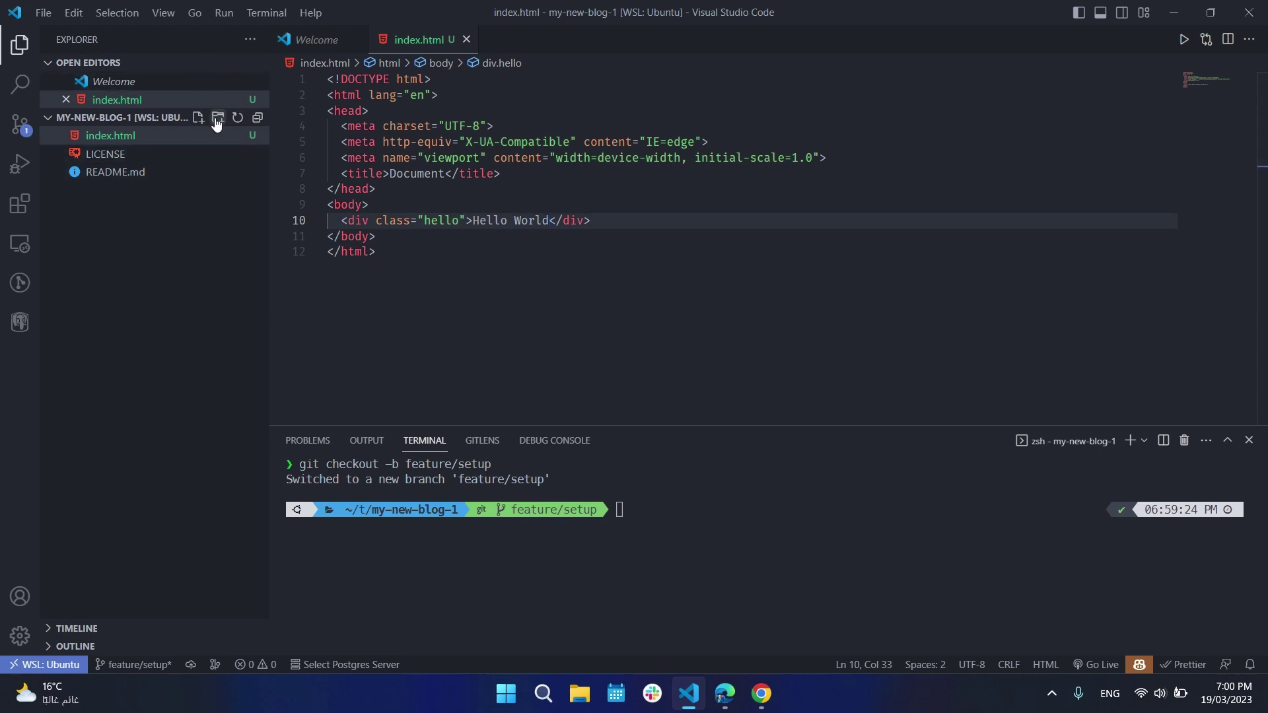
- Create an empty style.css file in the project folder
click(197, 118)
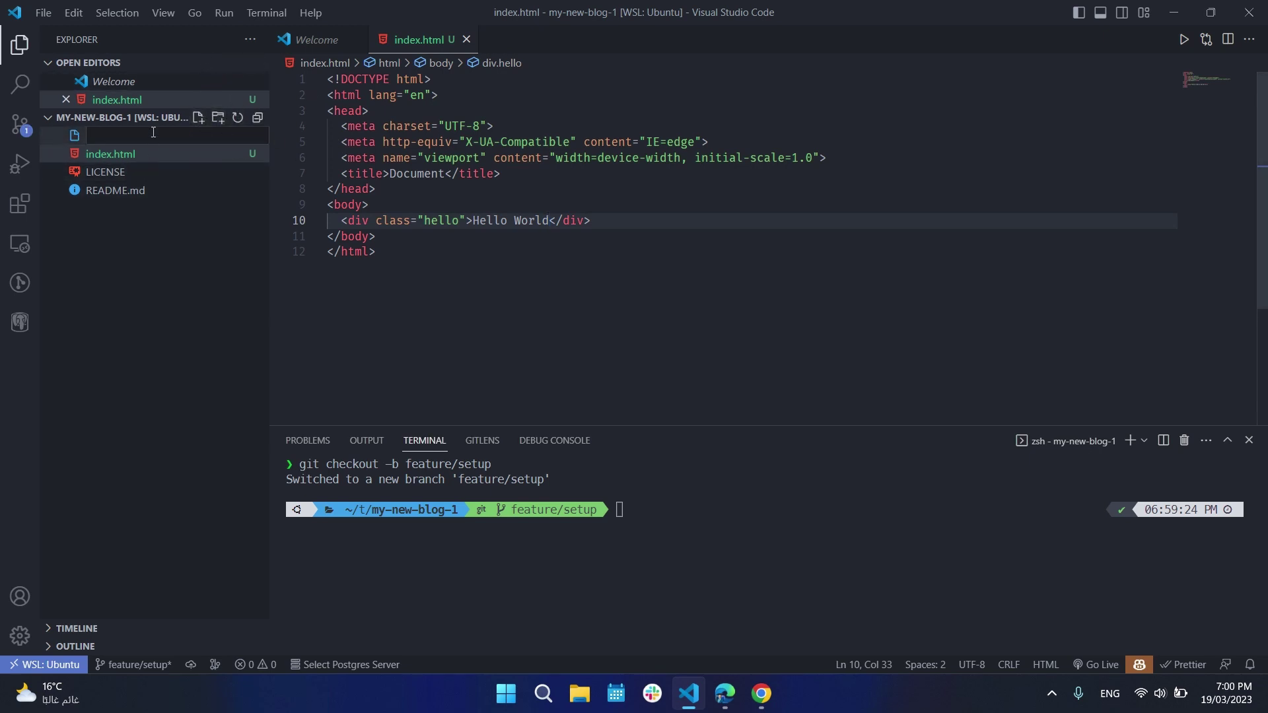
text(style.c)
text(ss)
key(Return)
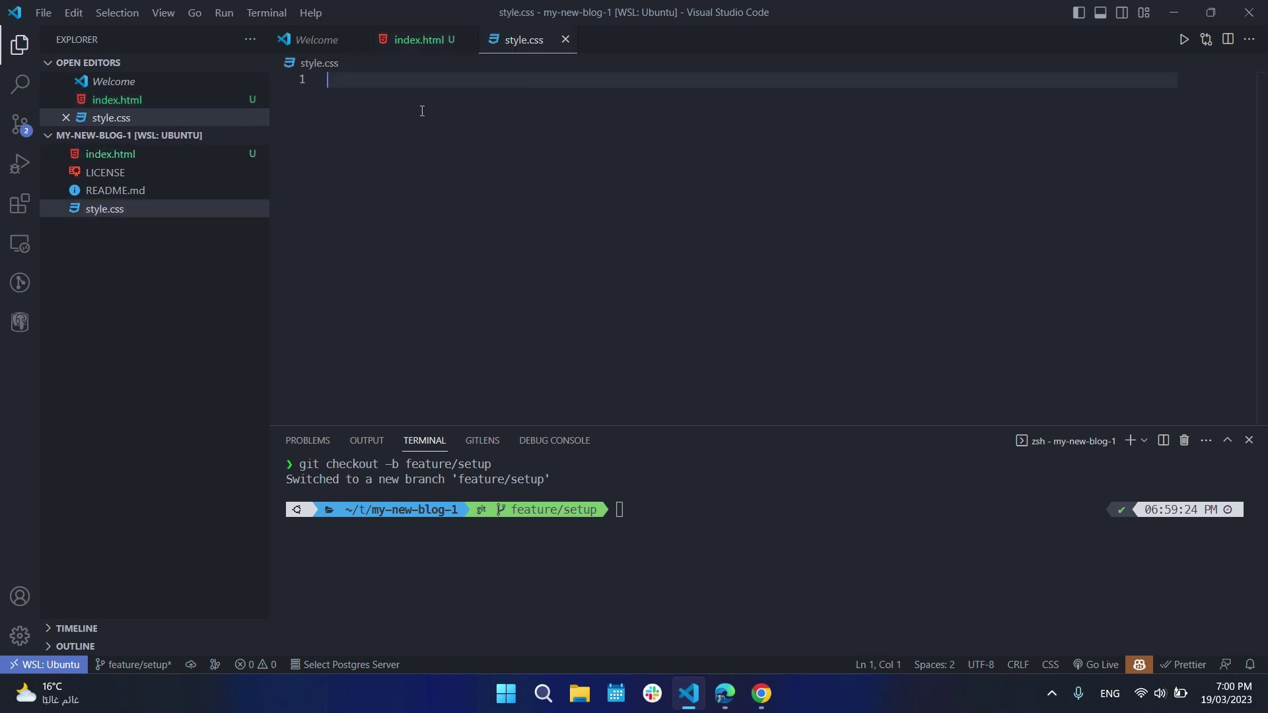
text(.hell)
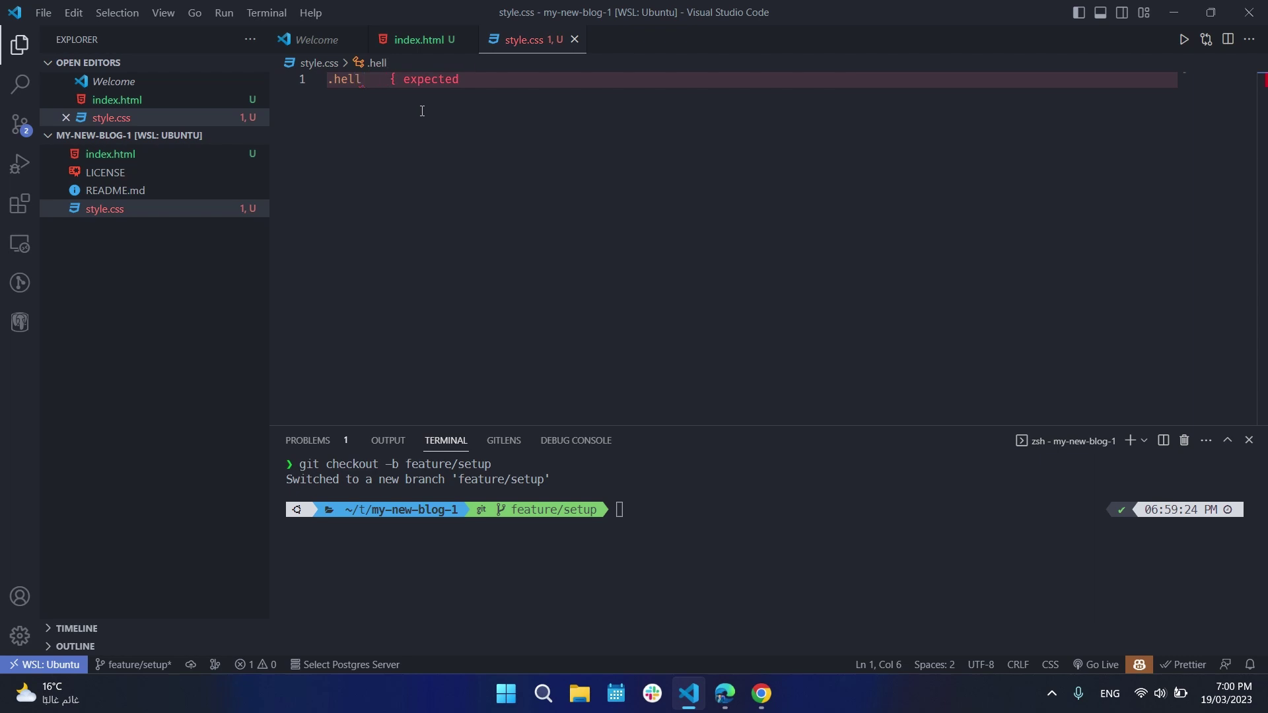
text(o {)
- Write a .hello { color: red; } rule in style.css, then return to index.html
key(Return)
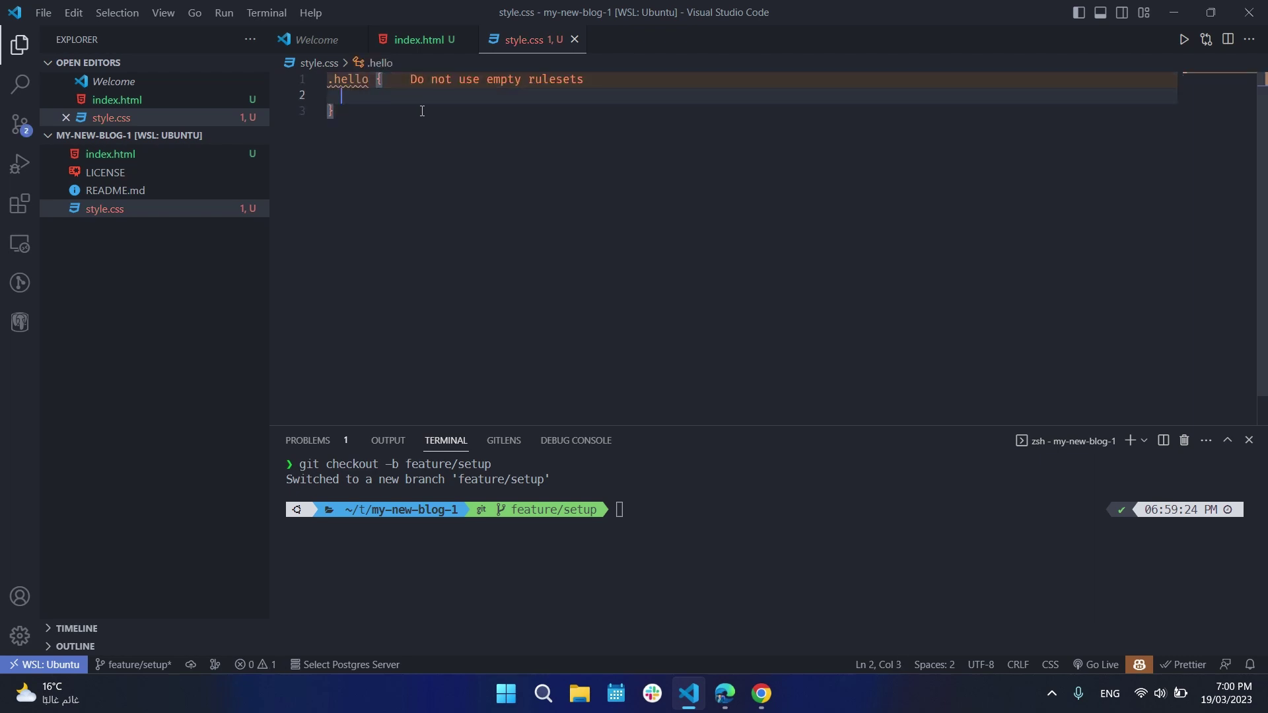
text(co)
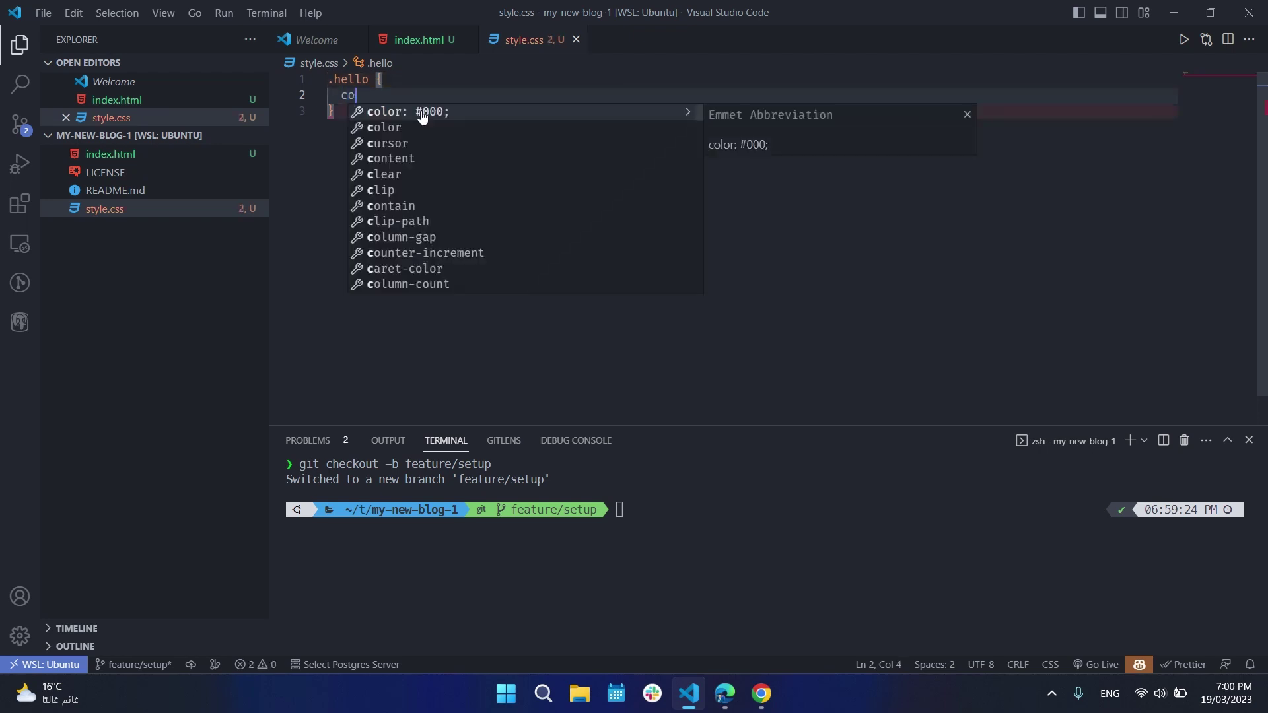
text(lor)
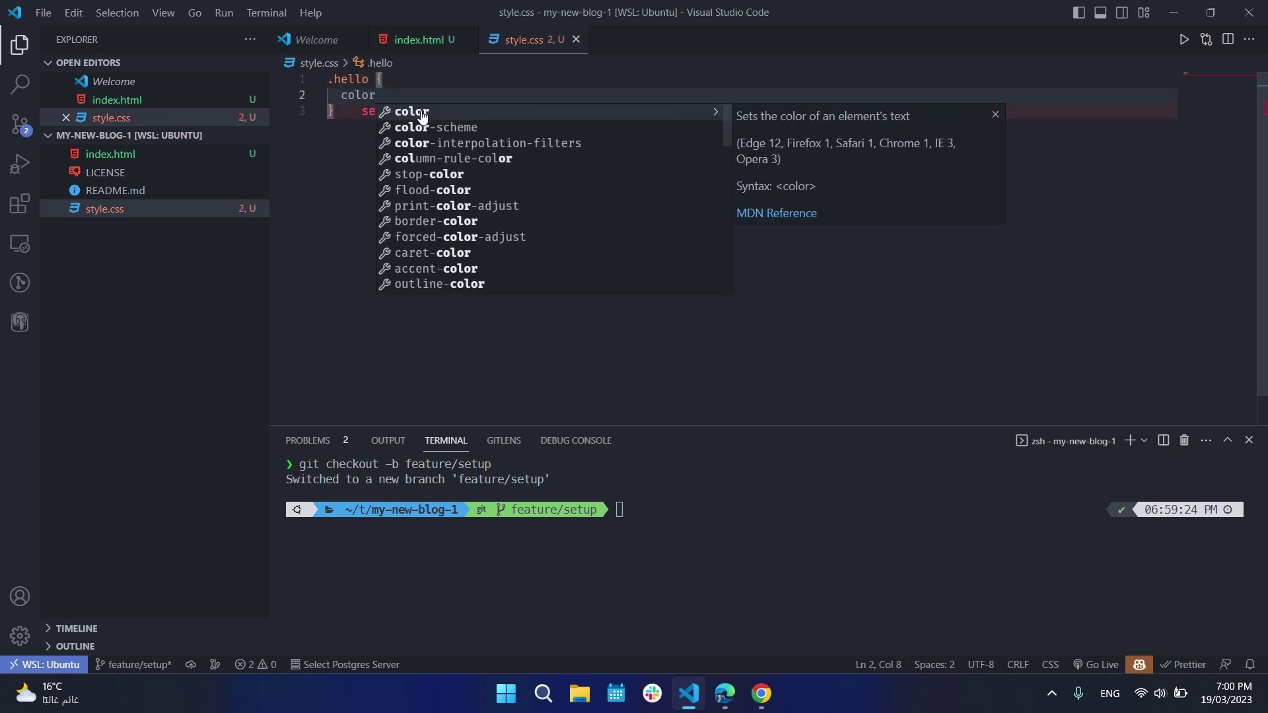
key(Return)
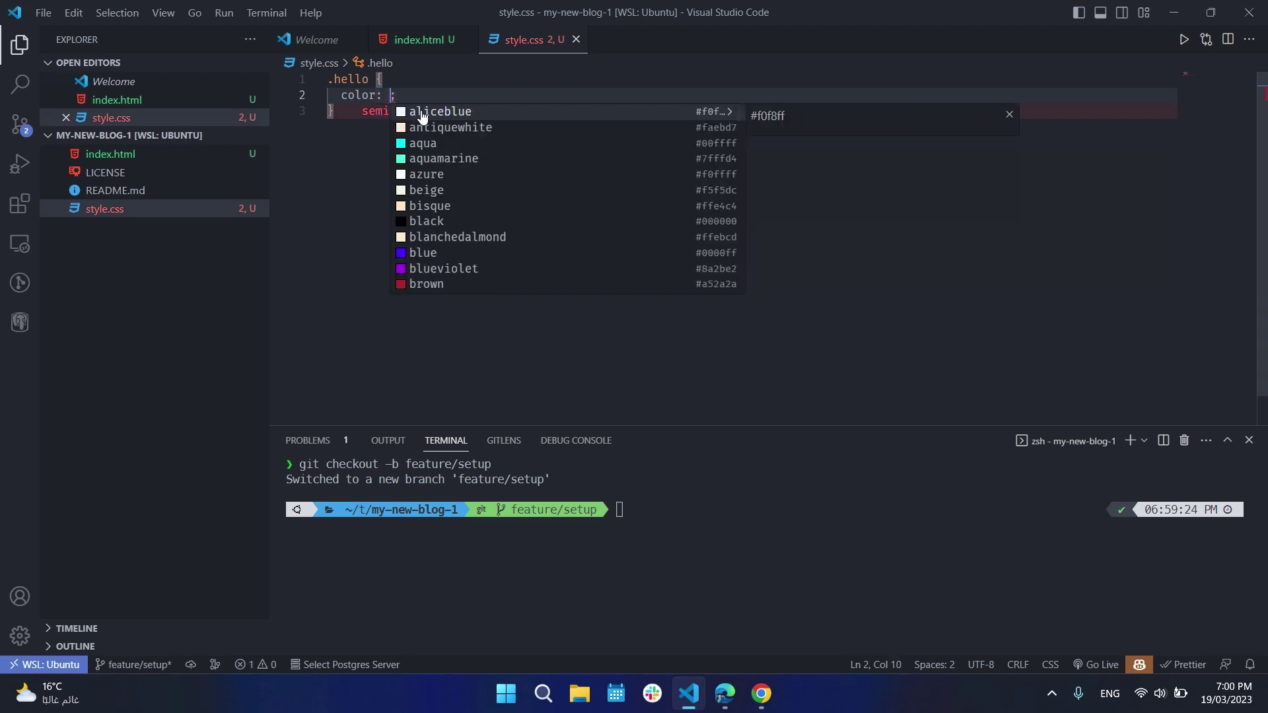
text(red)
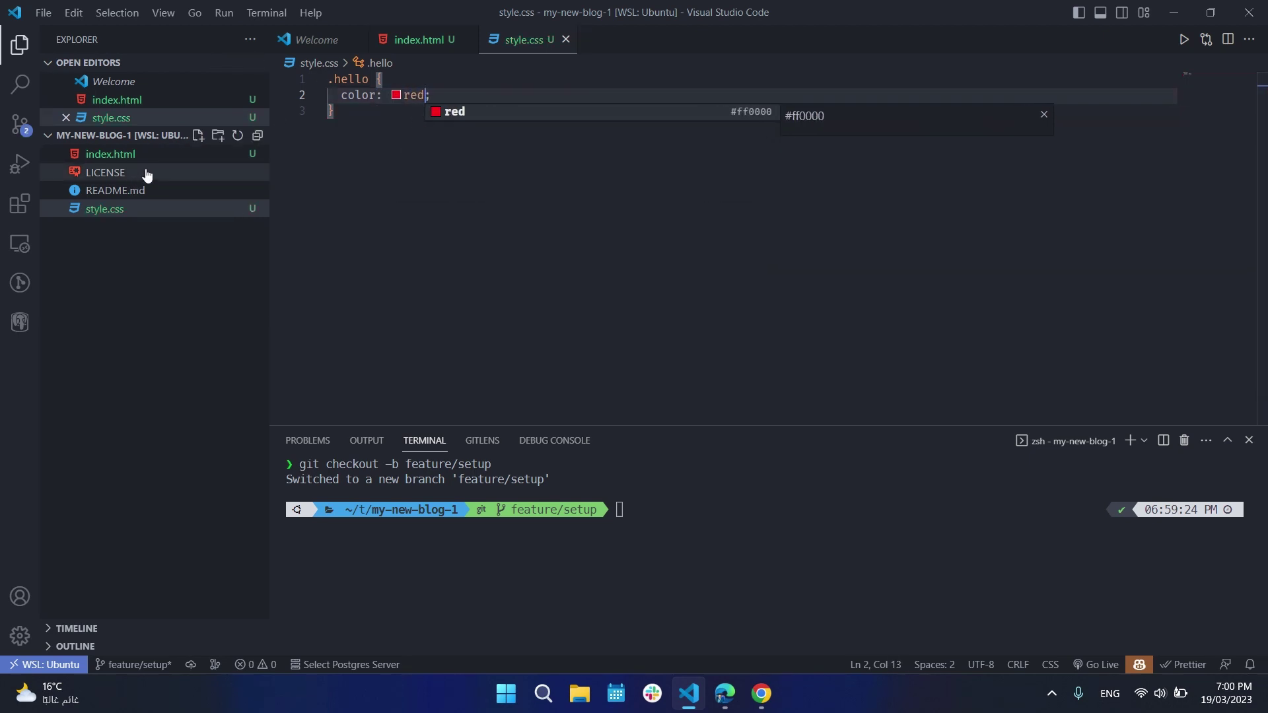
click(110, 154)
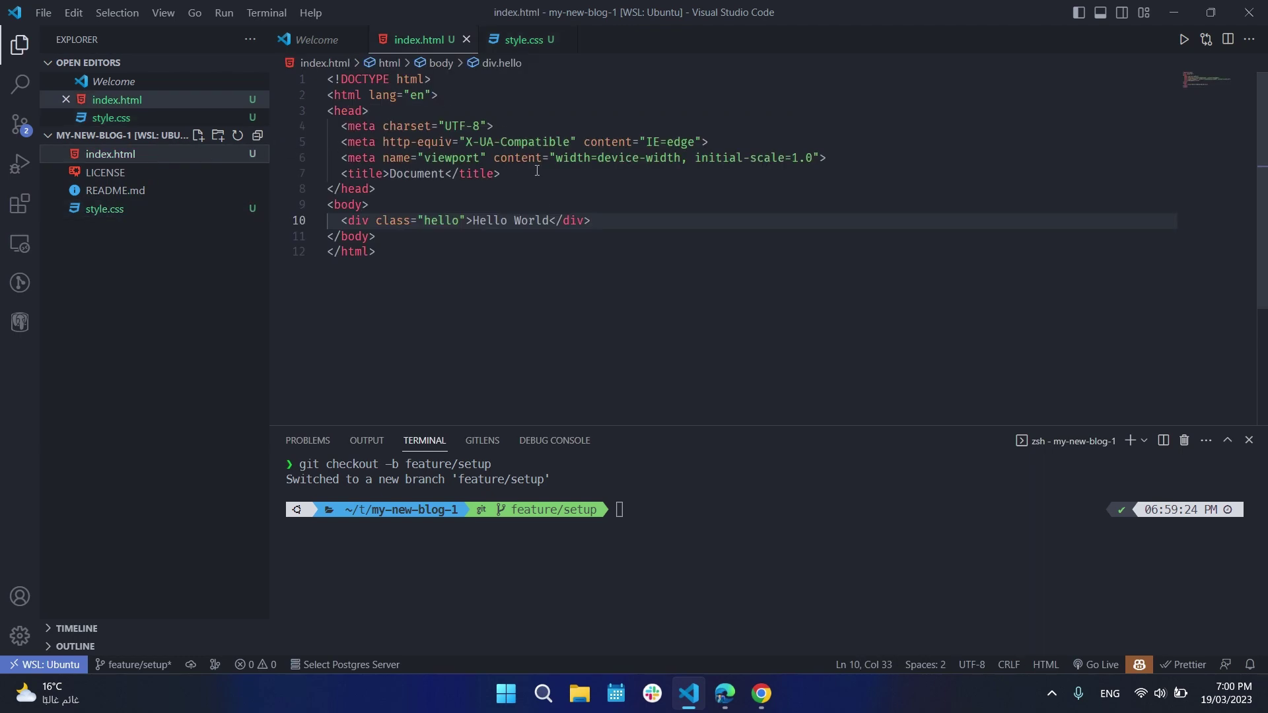
- Add a stylesheet link tag with href style.css after the viewport line in index.html's head
click(857, 159)
key(Return)
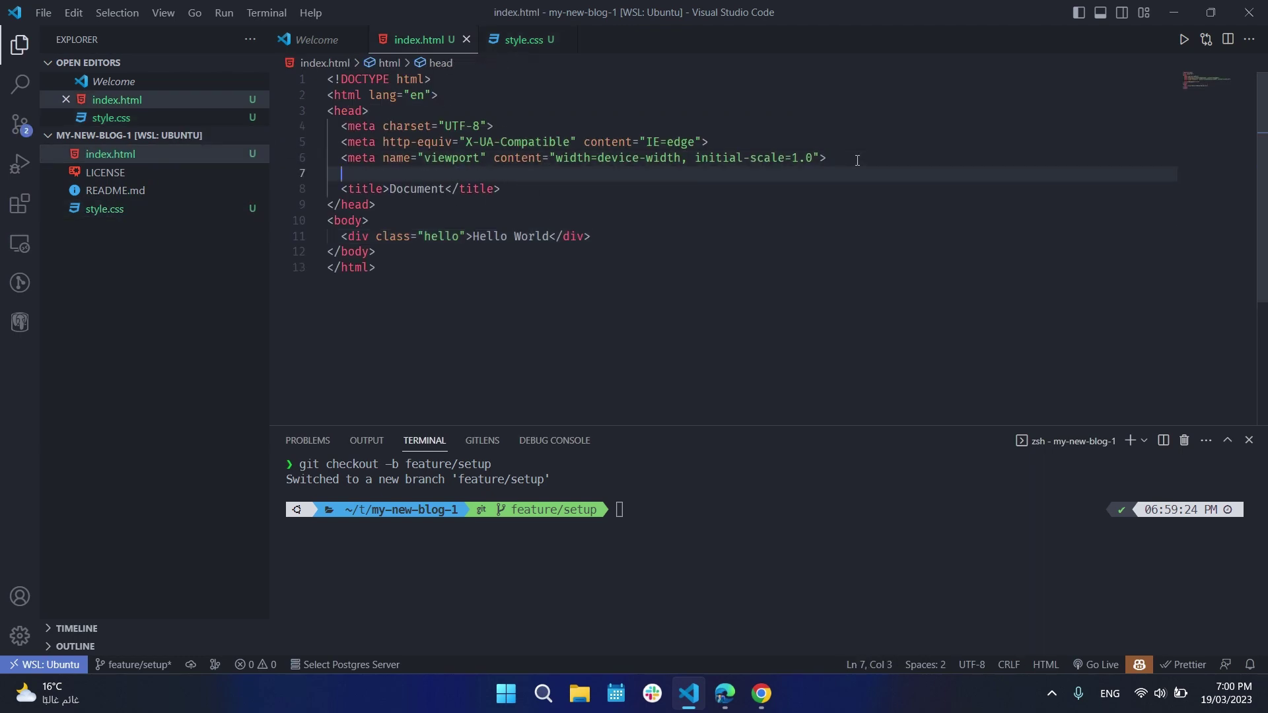
text(link)
key(Tab)
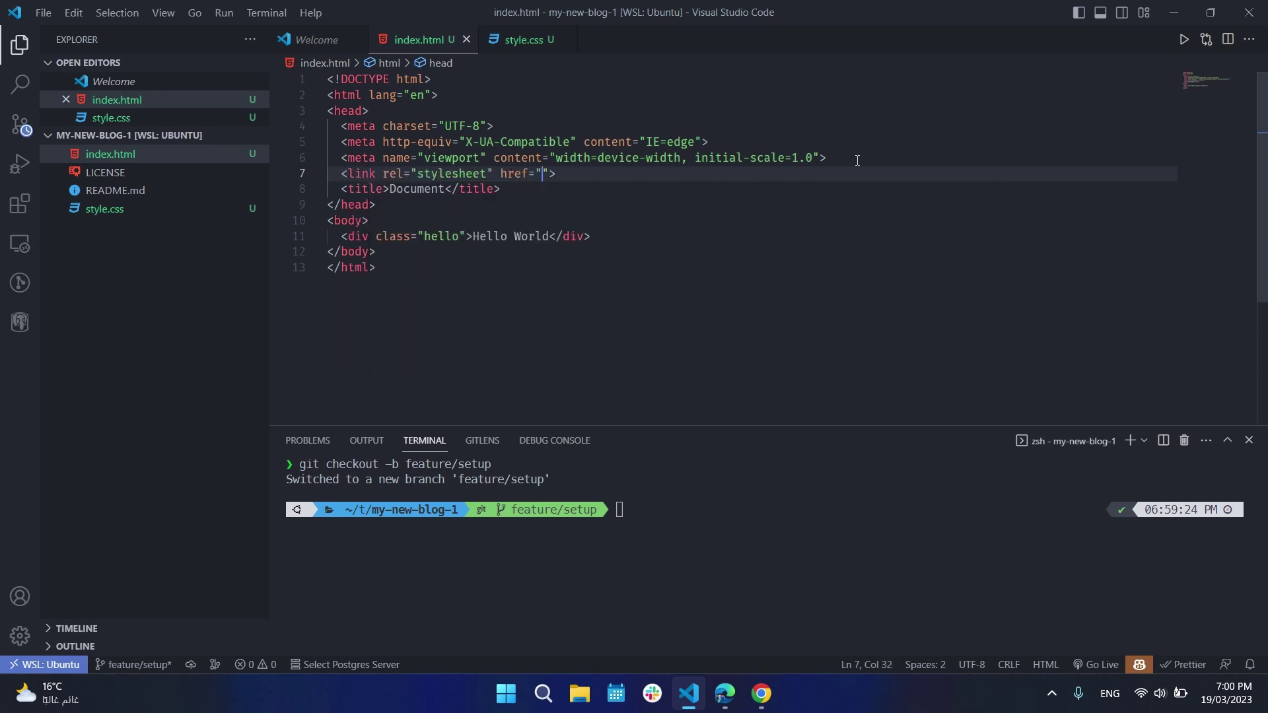
text(./)
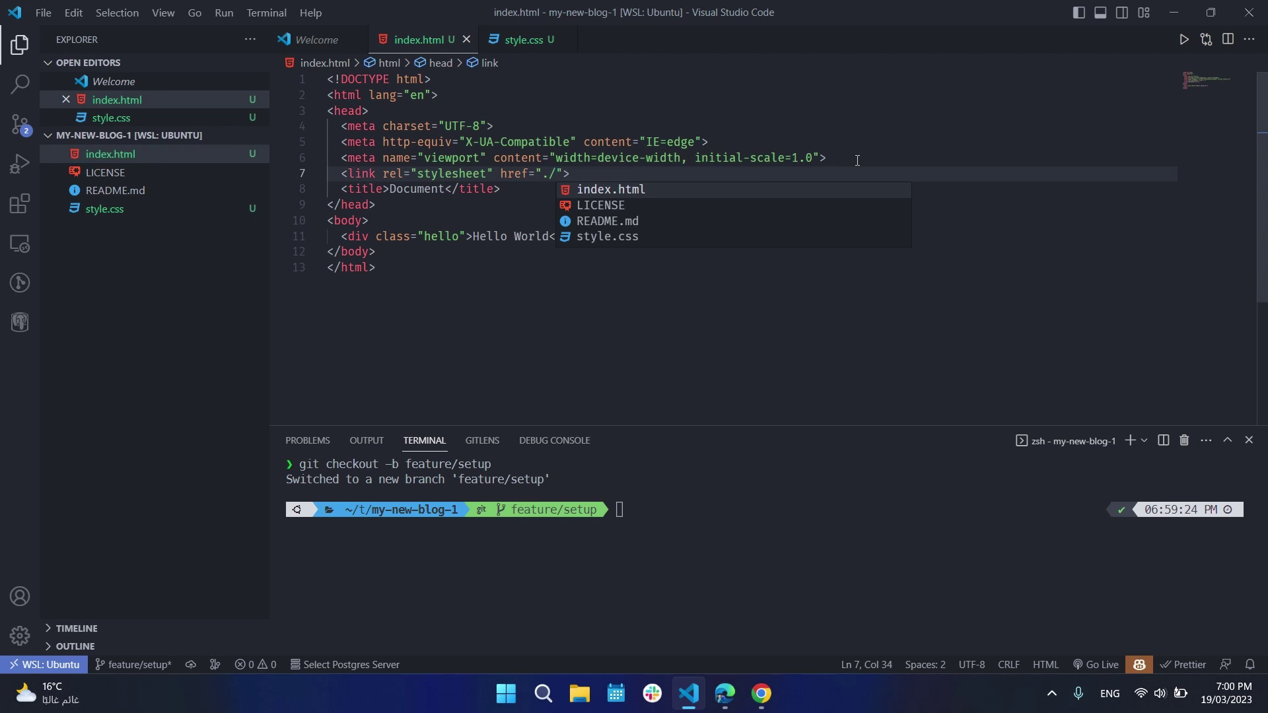
key(Down)
key(Down)
key(Down)
key(Return)
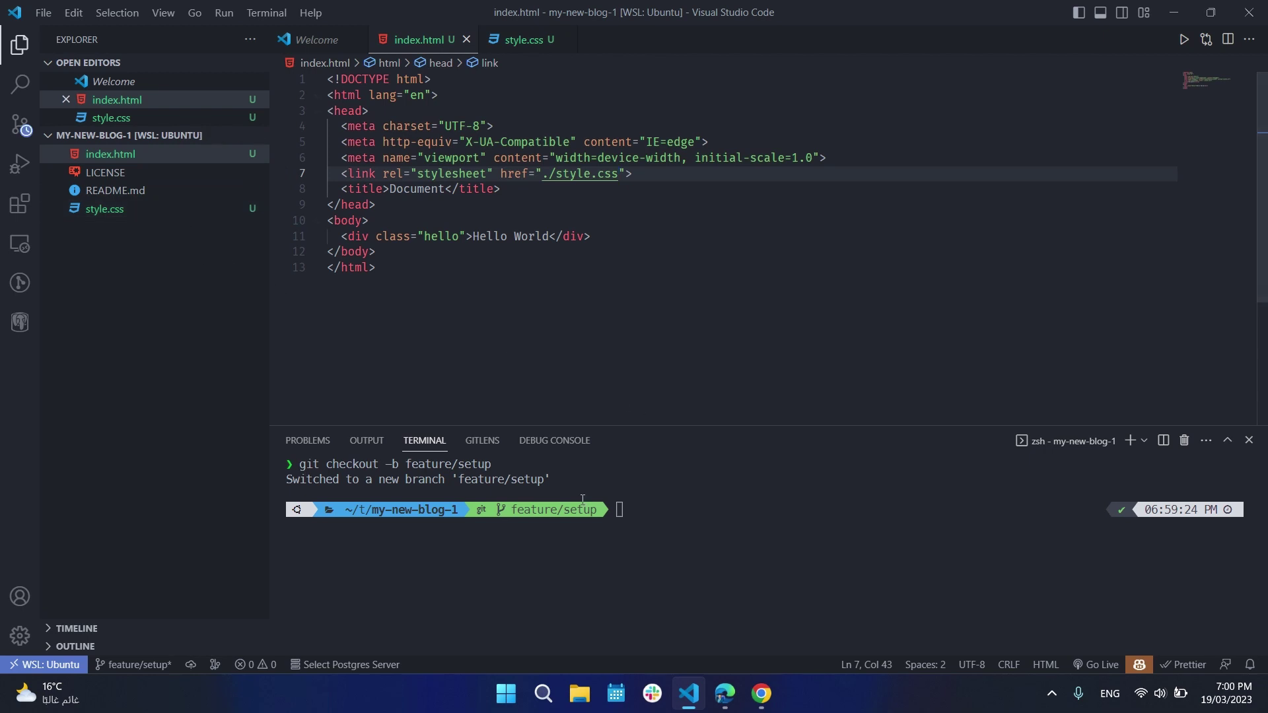
- Run git add . and commit with the message 'Add HTML and CSS files'
click(633, 508)
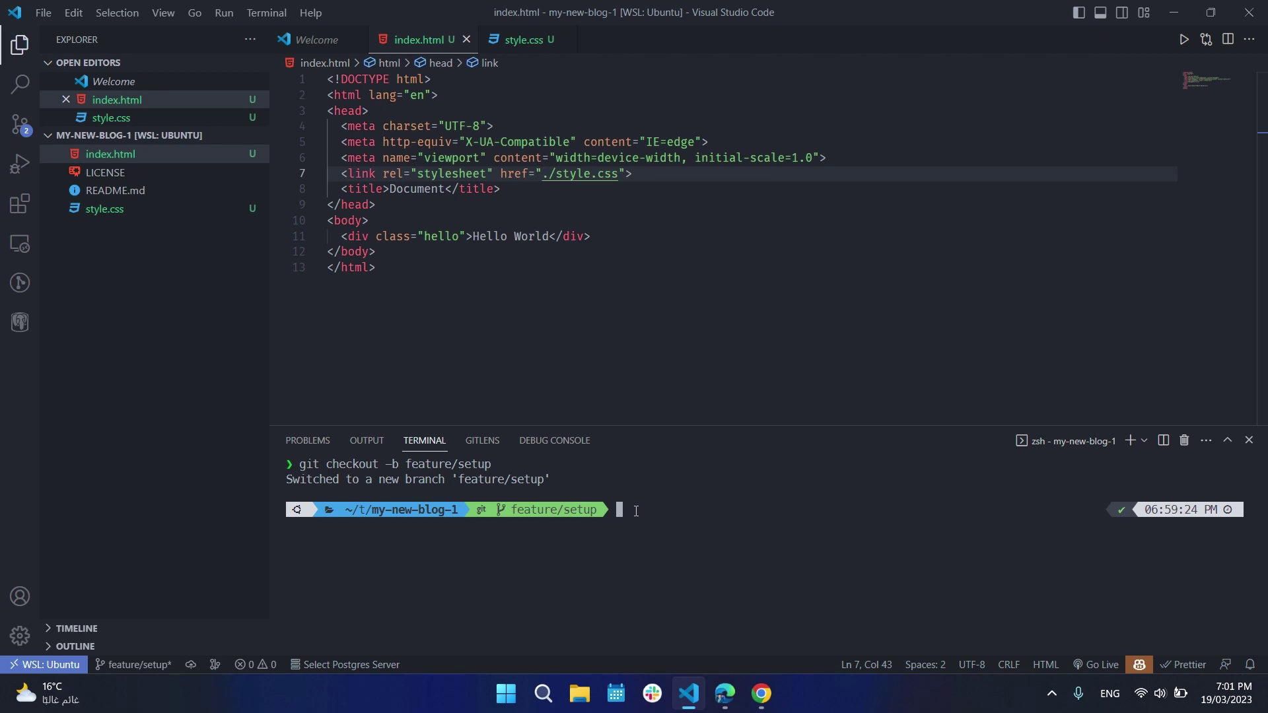
text(git )
text(add)
text( .)
key(Return)
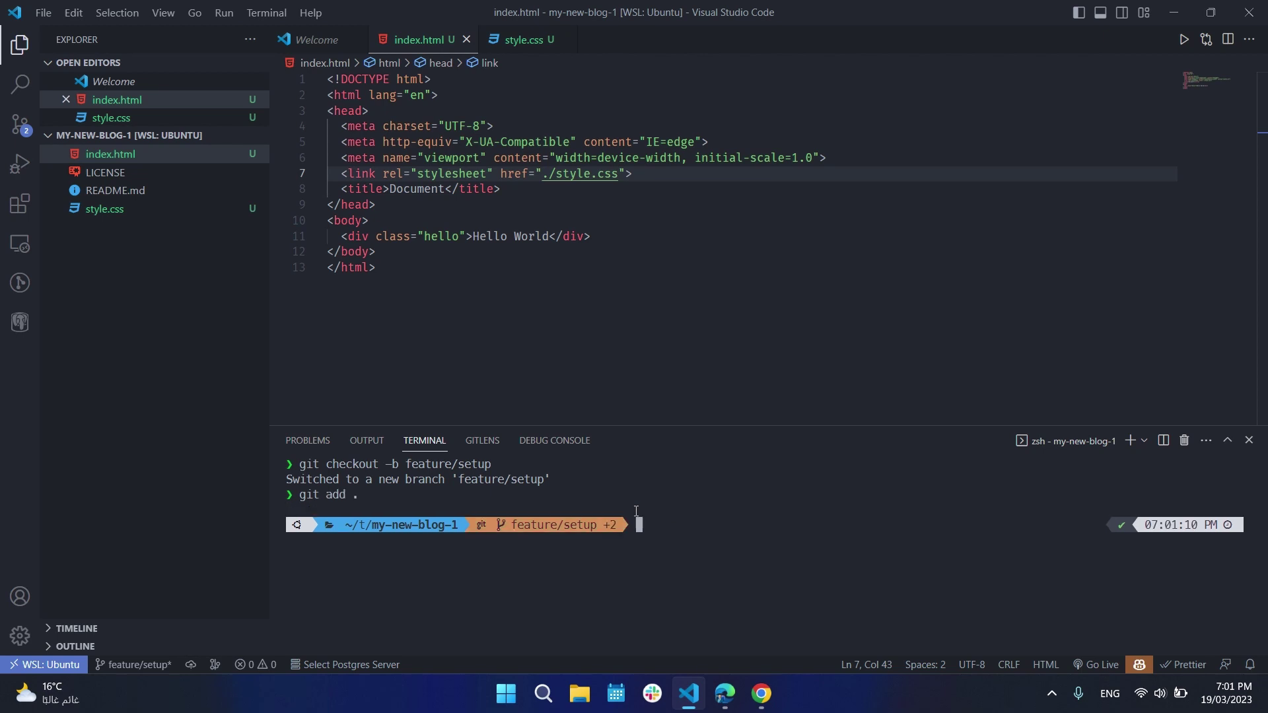
text(git)
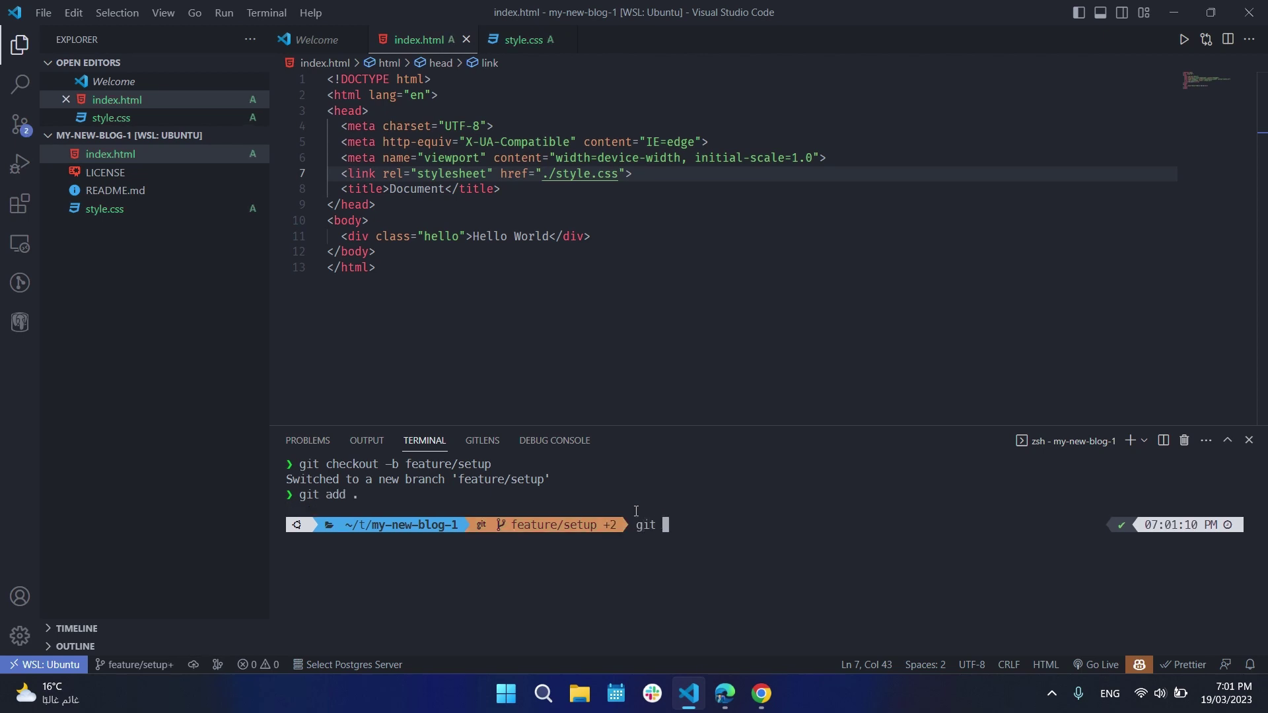
text( commit -)
key(BackSpace)
text(m )
text(")
text(Add )
text(HT)
text(ML)
text( and CSS )
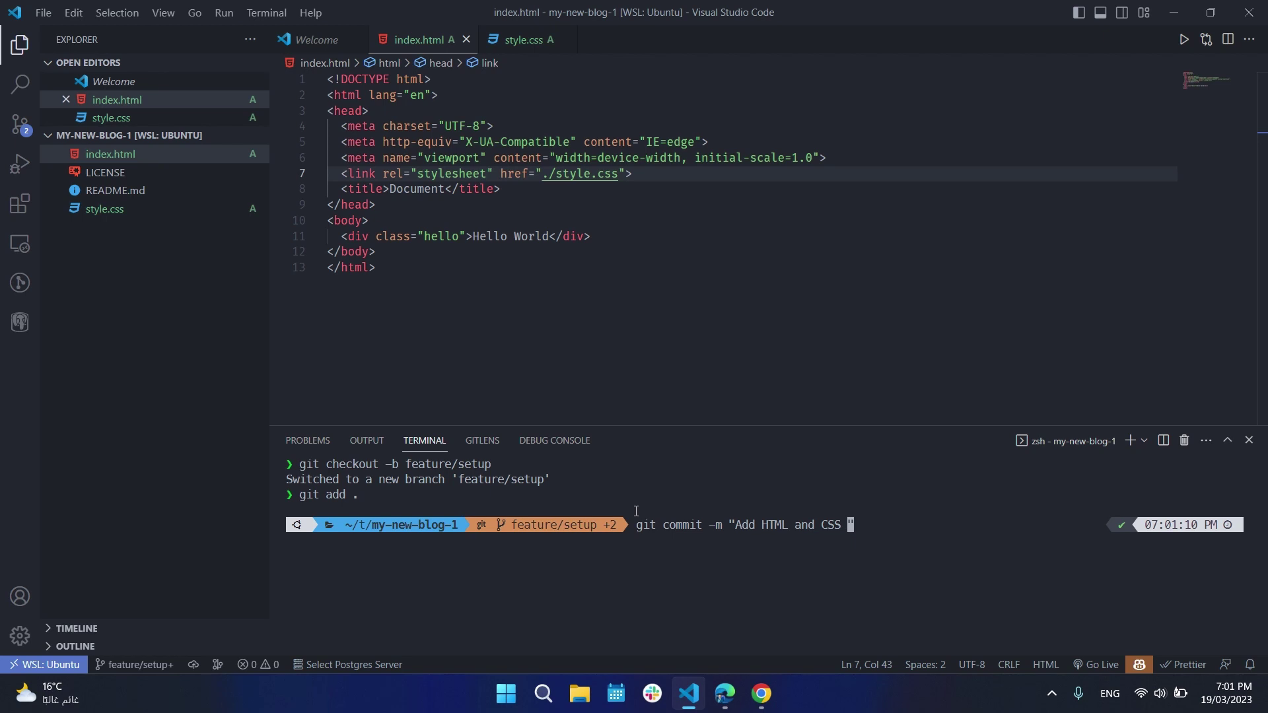
text(fils)
key(BackSpace)
text(es")
key(Return)
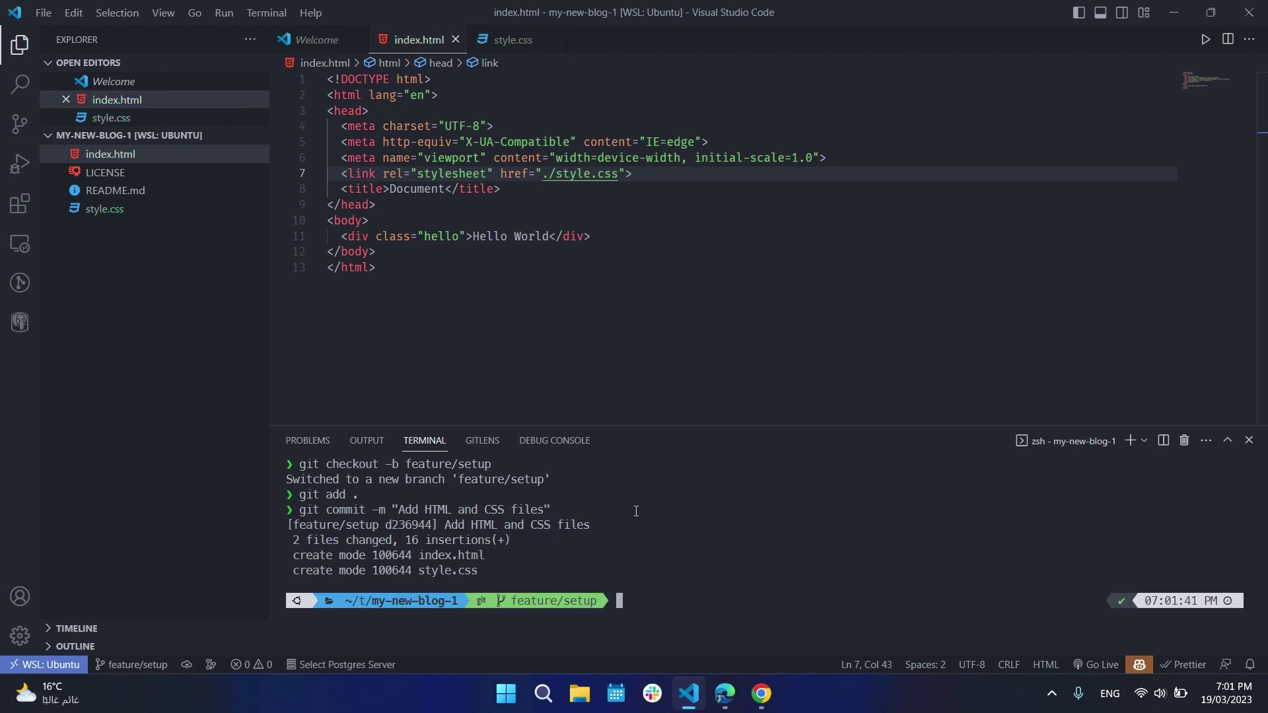
text(git puc)
- Push feature/setup using the suggested git push --set-upstream origin feature/setup command
key(BackSpace)
text(sh)
key(Return)
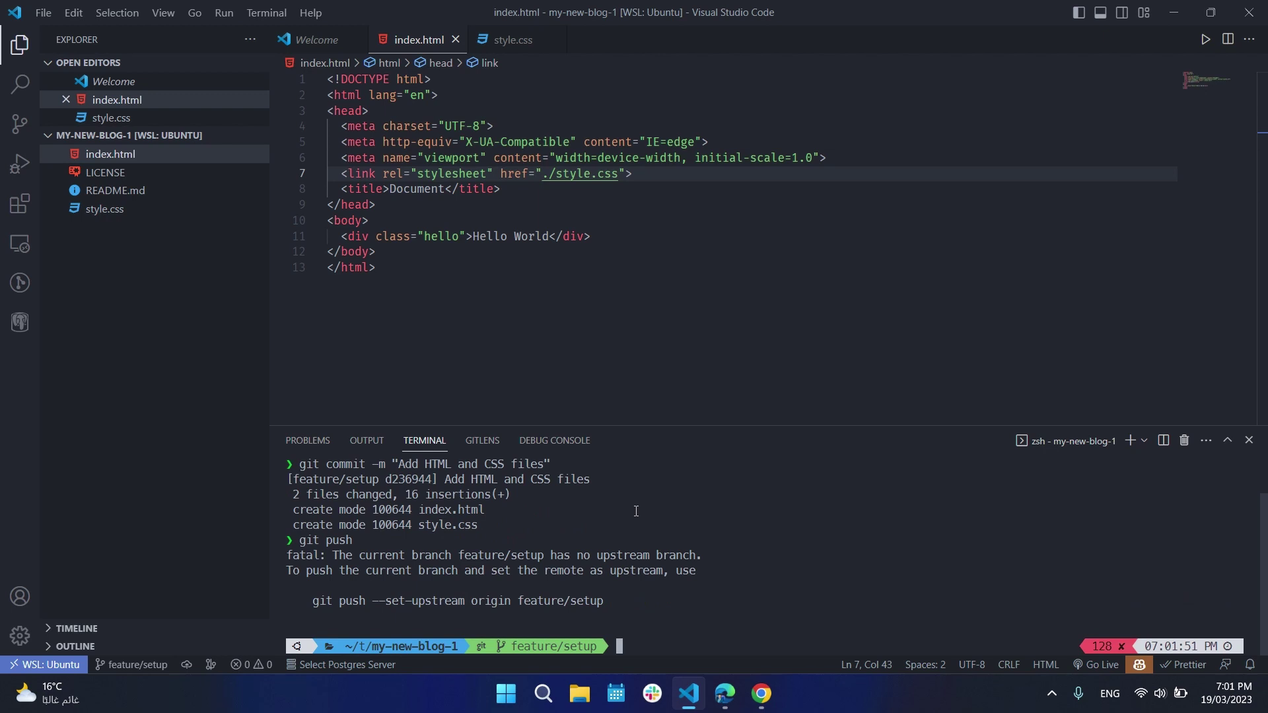
drag(618, 601, 312, 601)
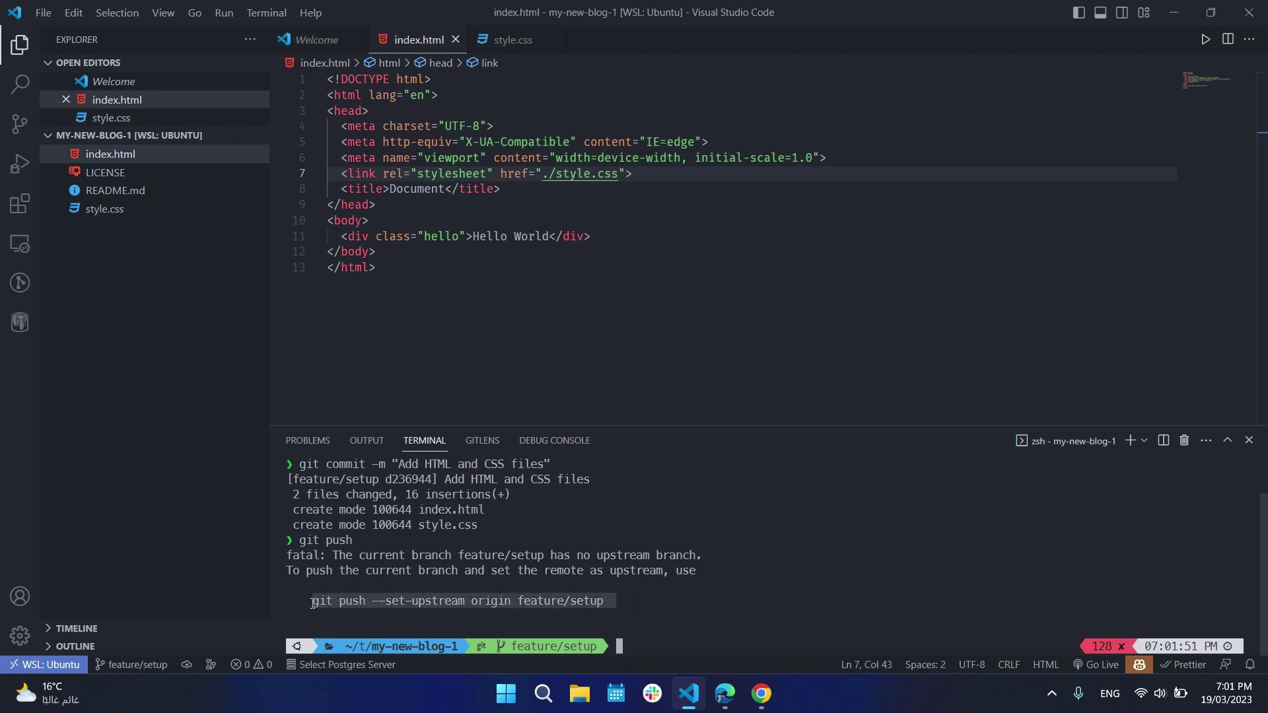
click(550, 624)
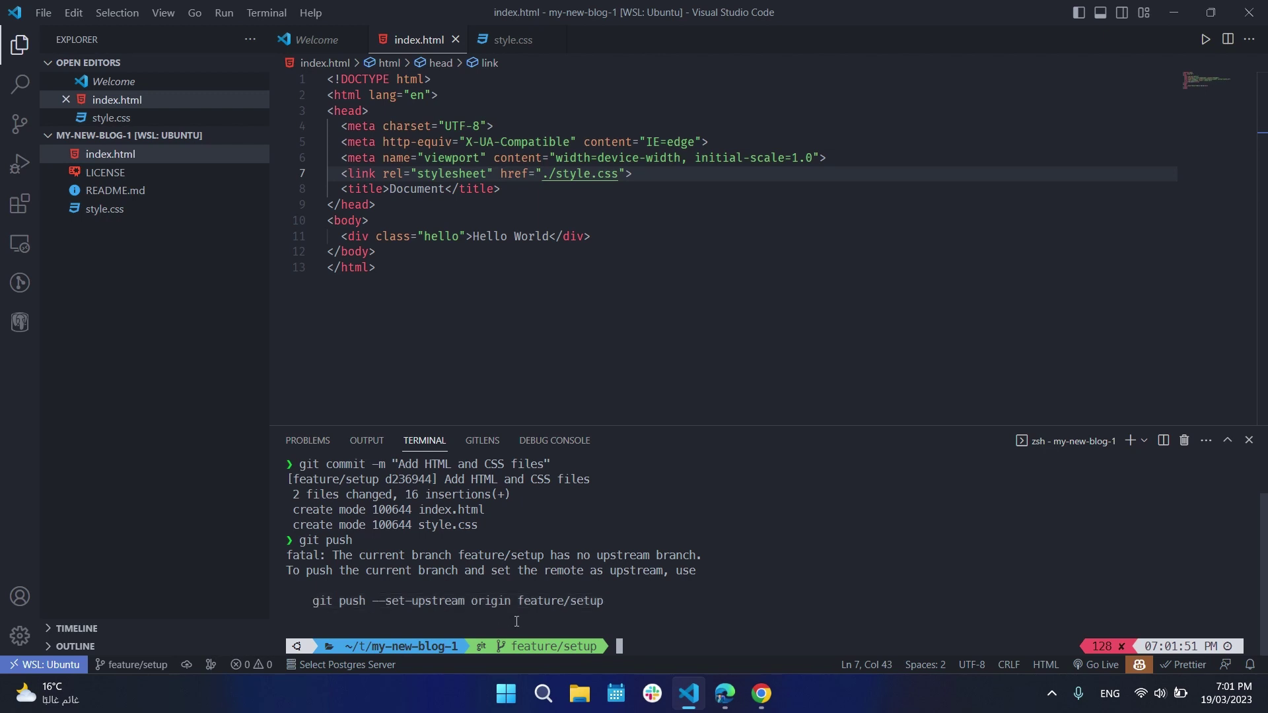
text(git push --set-upstream origin feature/setup)
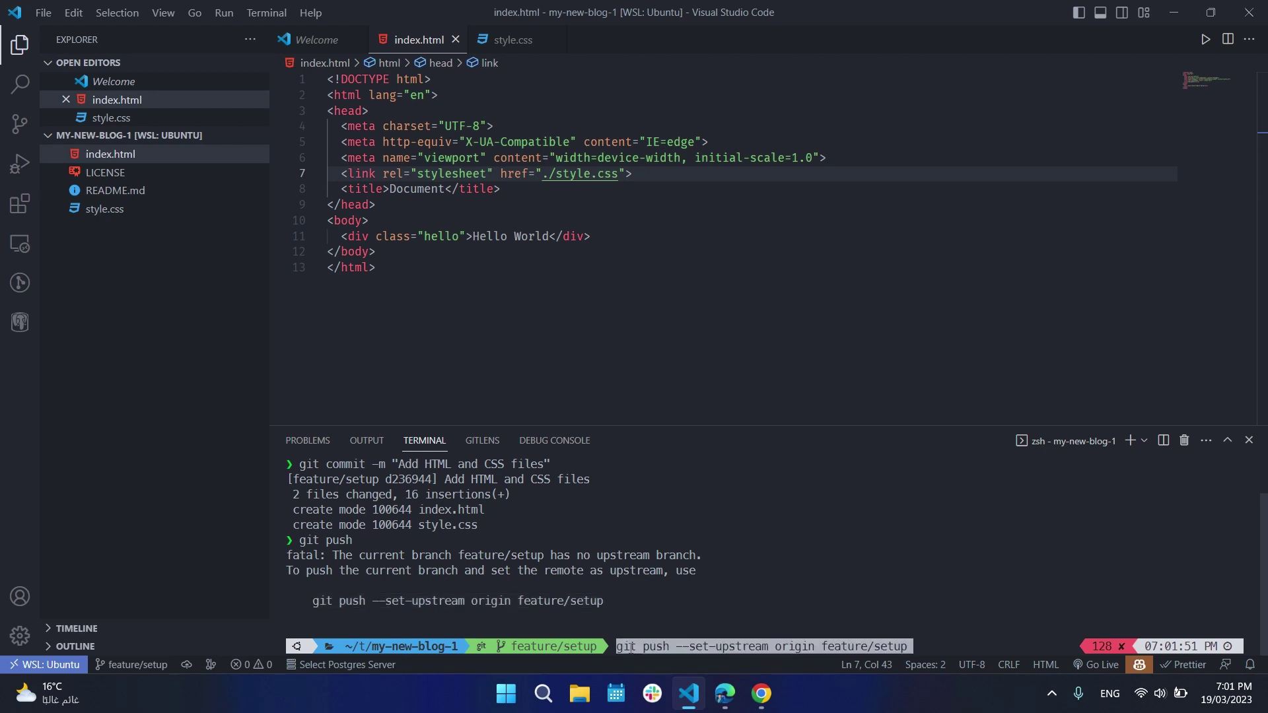
key(Return)
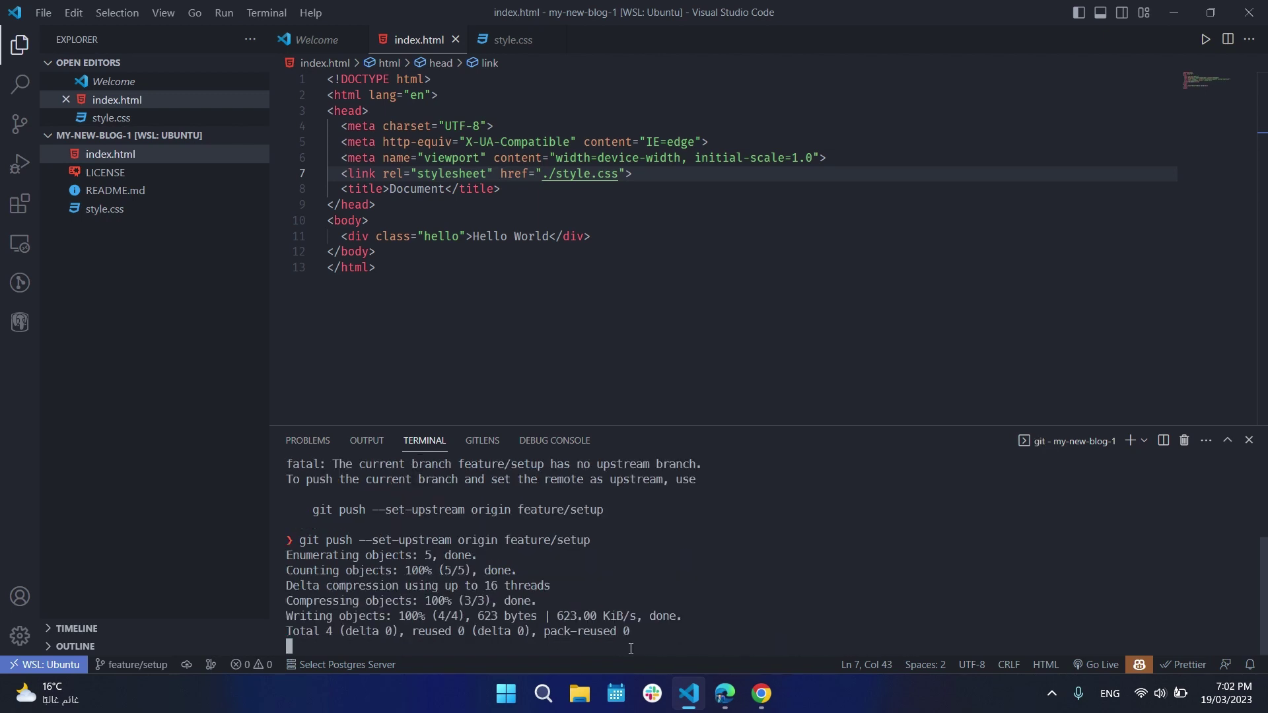
- Bring up the my-new-blog GitHub page in the browser and select the feature/setup branch
click(725, 693)
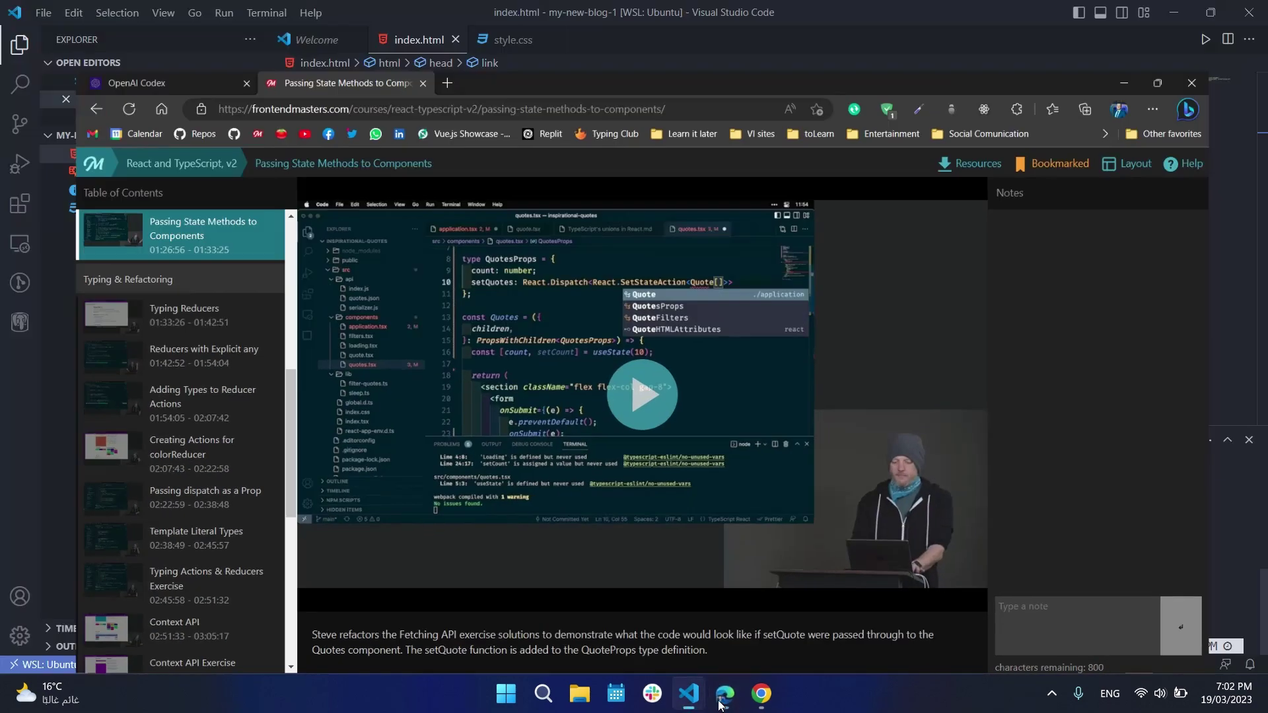
click(725, 694)
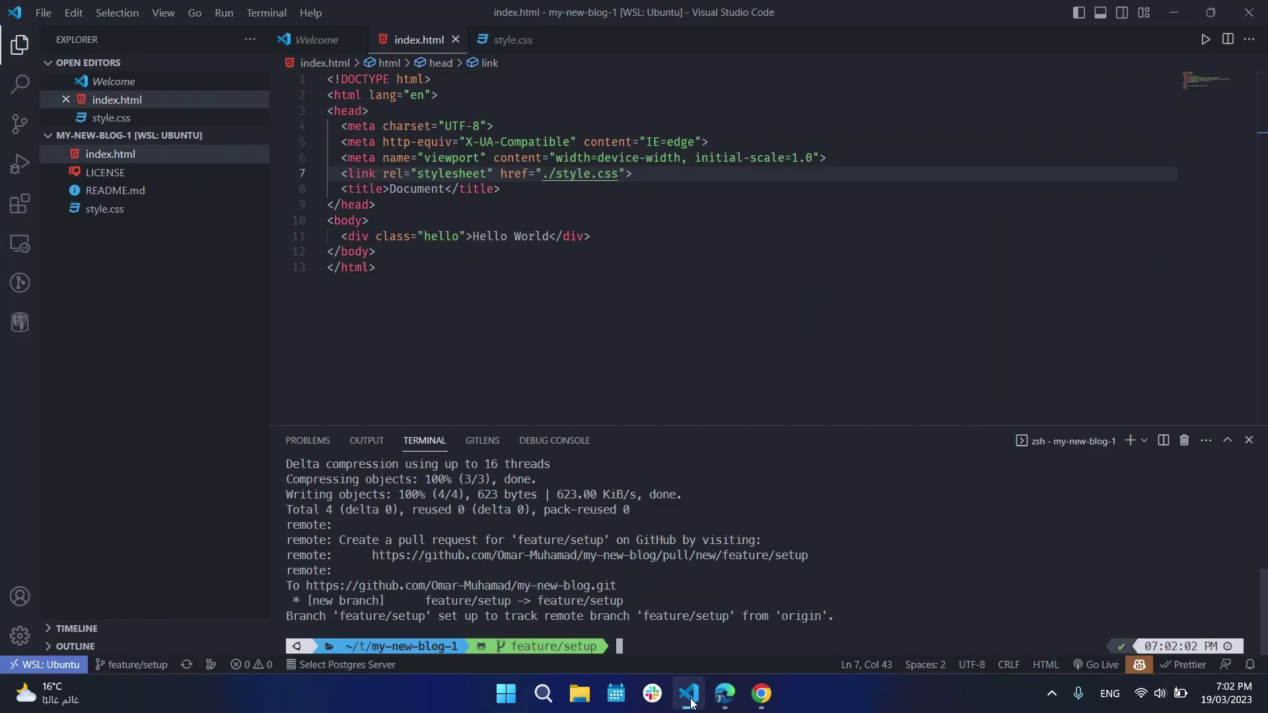
click(762, 694)
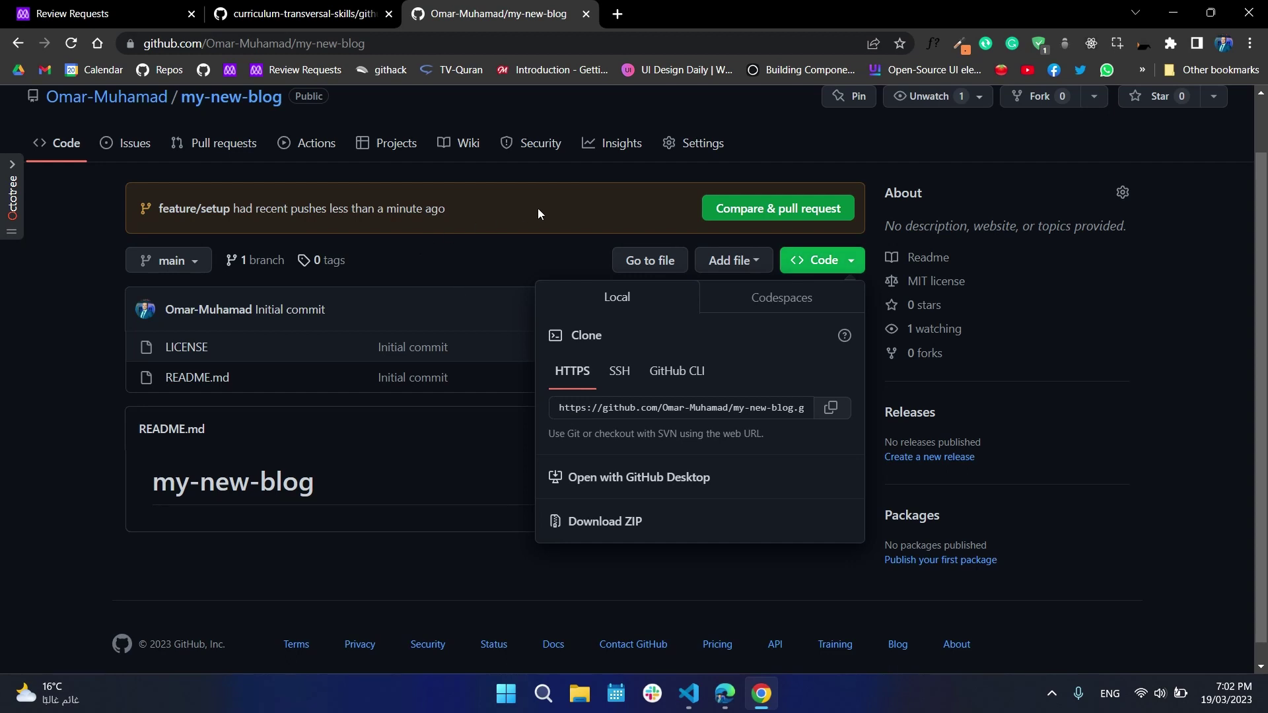
click(179, 259)
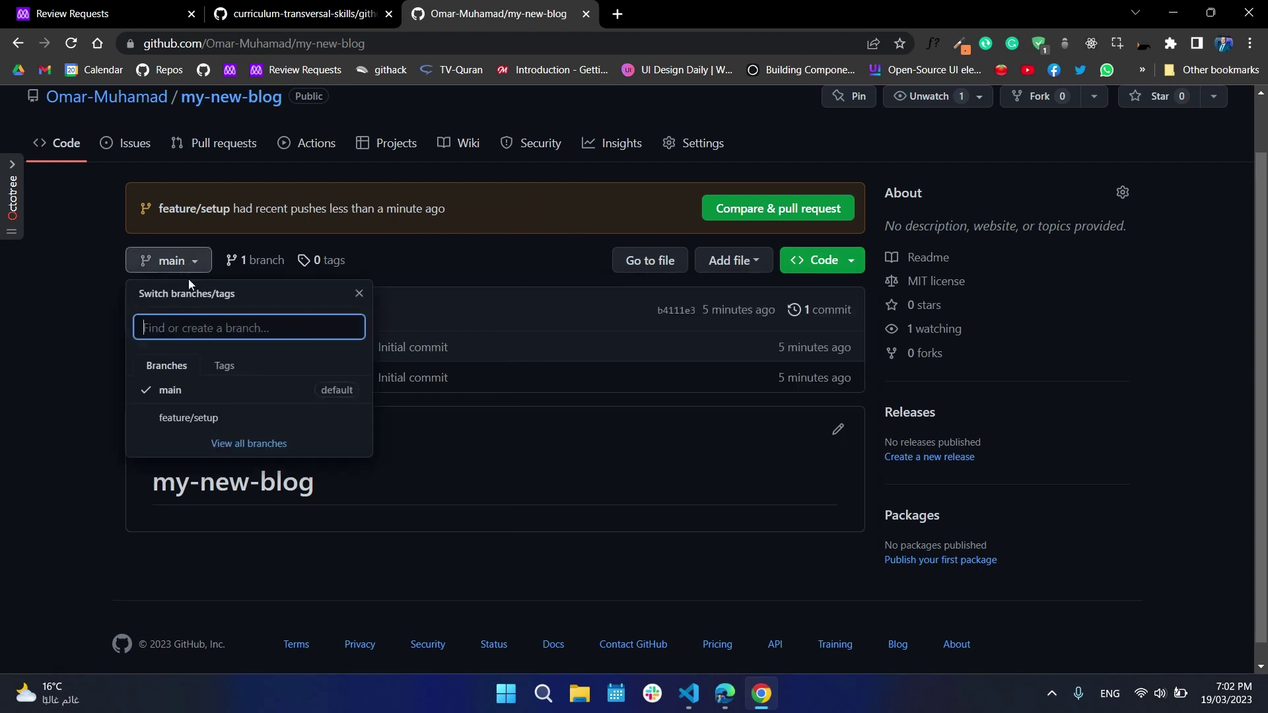
click(189, 418)
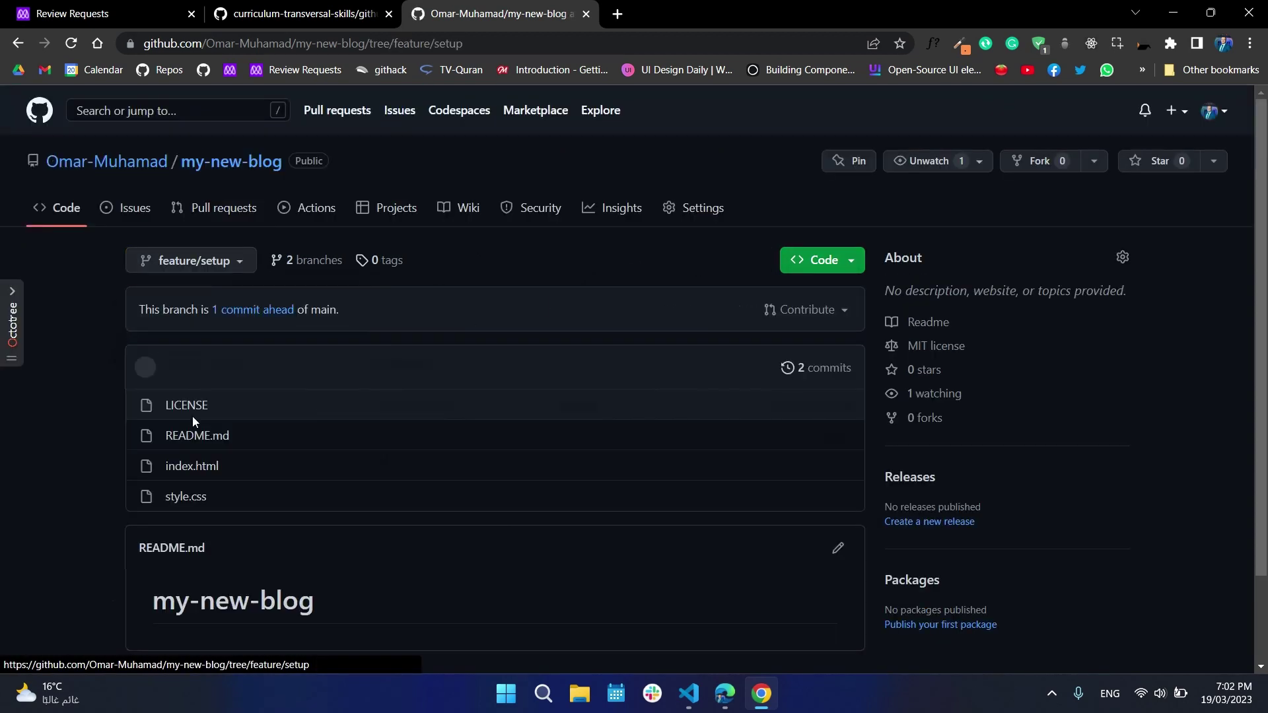